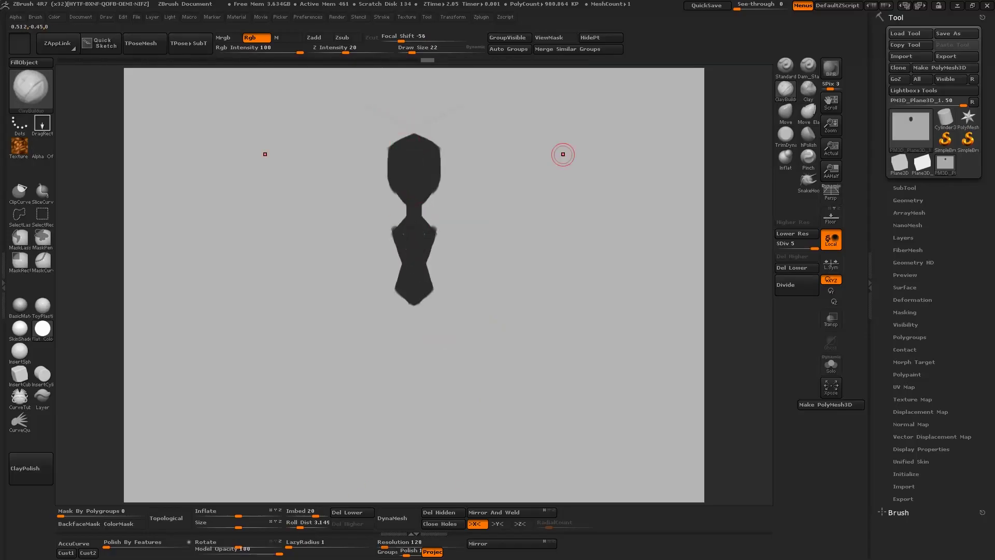
# - Paint symmetrical arms, hands, legs and feet onto the dark torso silhouette and thicken the limbs
pyautogui.moveTo(393, 231); pyautogui.dragTo(385, 355)
pyautogui.moveTo(399, 285); pyautogui.dragTo(402, 477)
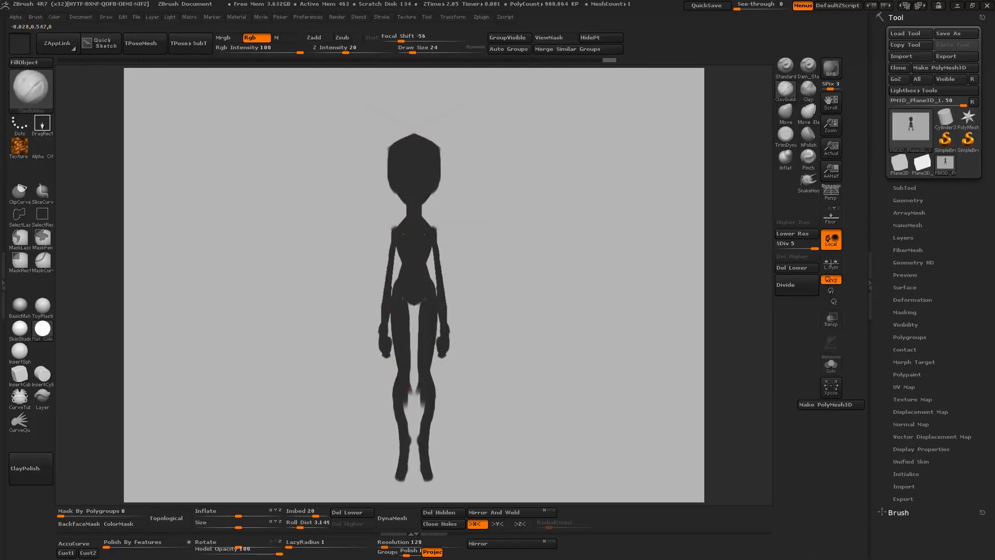
pyautogui.moveTo(407, 393); pyautogui.dragTo(408, 438)
pyautogui.moveTo(441, 148); pyautogui.dragTo(428, 138)
pyautogui.moveTo(425, 466); pyautogui.dragTo(426, 482)
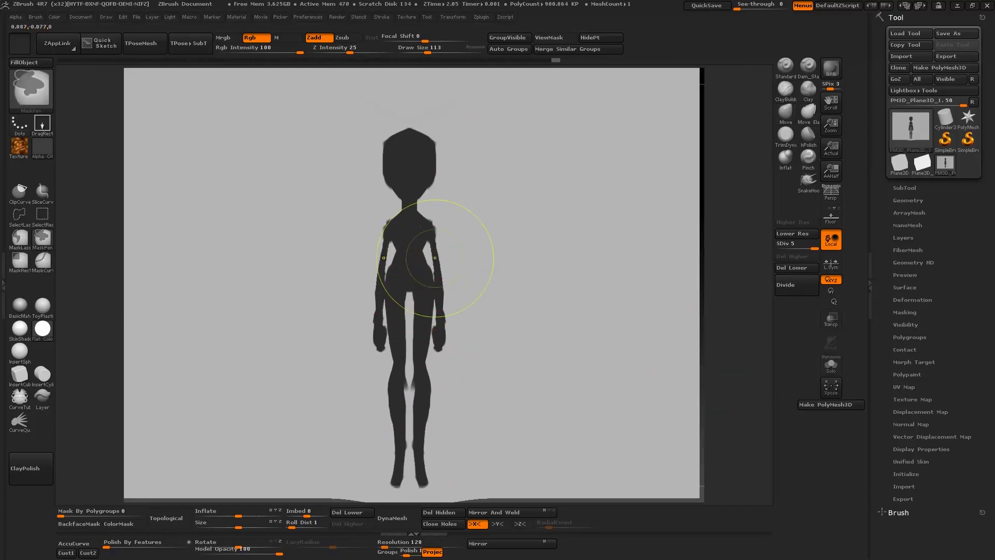
pyautogui.moveTo(382, 235); pyautogui.dragTo(375, 314)
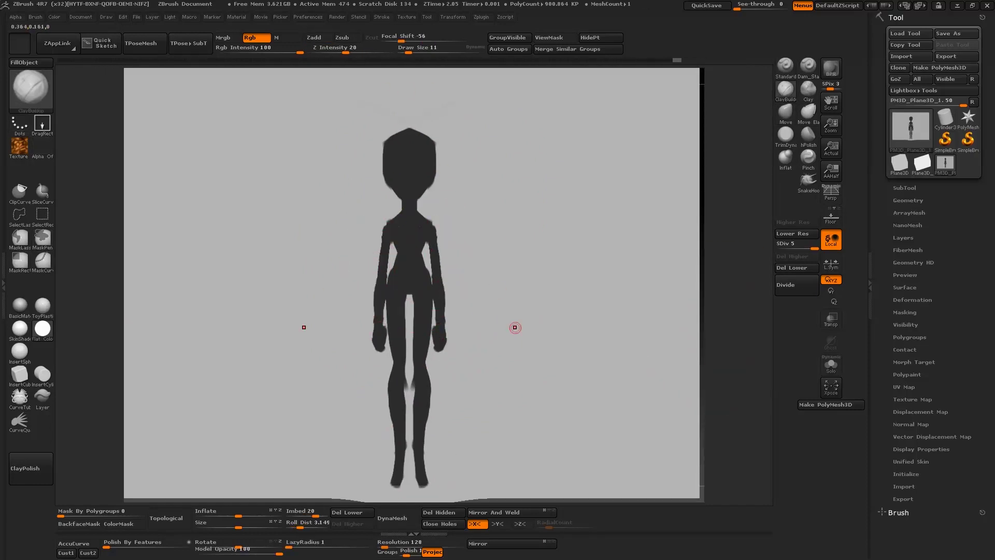
# - Turn off symmetry and paint spiky hair over the upper left of the head with draw size 10
pyautogui.press('s')
pyautogui.moveTo(408, 169); pyautogui.dragTo(407, 170)
pyautogui.press('x')
pyautogui.moveTo(421, 136)
pyautogui.mouseDown()
pyautogui.moveTo(381, 129)
pyautogui.moveTo(398, 114)
pyautogui.moveTo(389, 110)
pyautogui.mouseUp()
pyautogui.moveTo(377, 115)
pyautogui.mouseDown()
pyautogui.moveTo(373, 107)
pyautogui.moveTo(428, 100)
pyautogui.mouseUp()
pyautogui.hotkey('ctrl', 'z')
pyautogui.hotkey('ctrl', 'z')
pyautogui.hotkey('ctrl', 'z')
pyautogui.moveTo(406, 110)
pyautogui.mouseDown()
pyautogui.moveTo(401, 90)
pyautogui.moveTo(414, 105)
pyautogui.mouseUp()
pyautogui.moveTo(372, 124); pyautogui.dragTo(352, 111)
pyautogui.moveTo(379, 117); pyautogui.dragTo(376, 109)
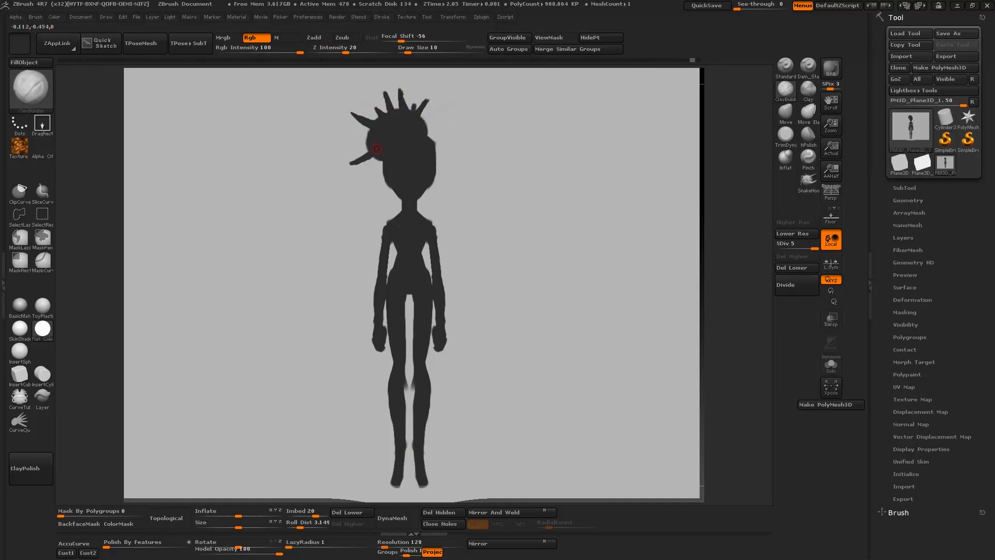
# - Trim and redraw the hair spikes into sharper shapes by alternating between the dark and light colours
pyautogui.press('v')
pyautogui.moveTo(405, 109); pyautogui.dragTo(413, 100)
pyautogui.press('v')
pyautogui.moveTo(429, 99); pyautogui.dragTo(419, 112)
pyautogui.press('v')
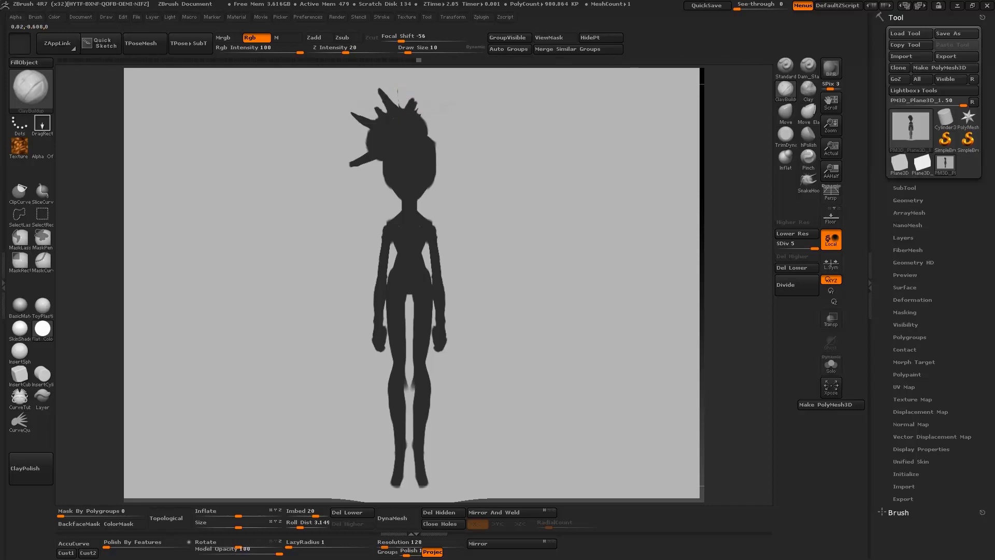
pyautogui.moveTo(344, 111); pyautogui.dragTo(355, 164)
pyautogui.press('v')
pyautogui.moveTo(340, 126)
pyautogui.mouseDown()
pyautogui.moveTo(364, 131)
pyautogui.moveTo(351, 113)
pyautogui.mouseUp()
# - Bend the hair spikes with the Move brush, and use ClayBuildup to paint mirrored pointed cheeks and hair on the right side
pyautogui.click(786, 112)
pyautogui.press('x')
pyautogui.click(786, 90)
pyautogui.moveTo(434, 179); pyautogui.dragTo(438, 167)
pyautogui.press('x')
pyautogui.moveTo(439, 154); pyautogui.dragTo(430, 137)
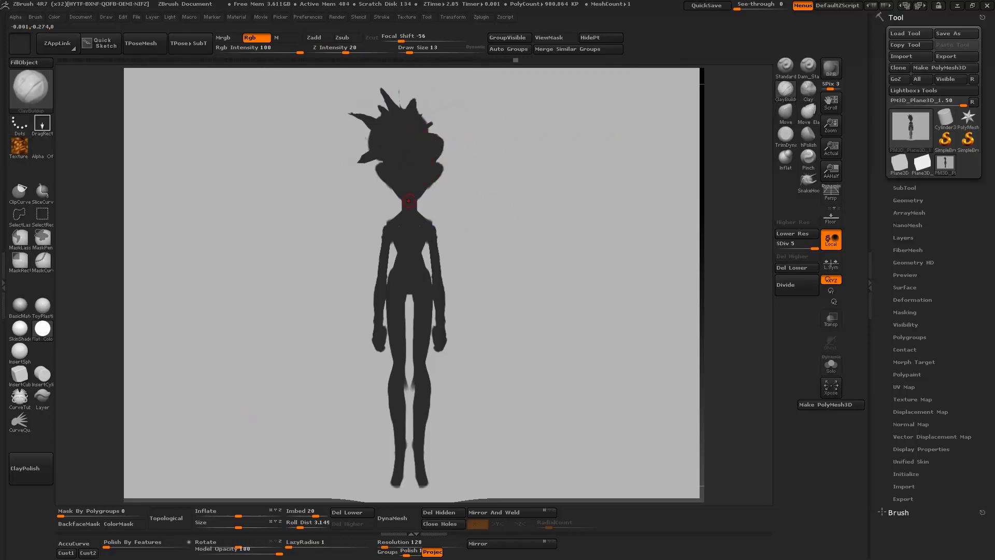
# - Paint a collar over the shoulders and flared sleeves over both arms of the silhouette
pyautogui.press('x')
pyautogui.moveTo(437, 227)
pyautogui.mouseDown()
pyautogui.moveTo(419, 213)
pyautogui.moveTo(351, 313)
pyautogui.mouseUp()
pyautogui.moveTo(352, 317); pyautogui.dragTo(377, 319)
pyautogui.press('x')
pyautogui.moveTo(384, 243); pyautogui.dragTo(370, 311)
pyautogui.press('x')
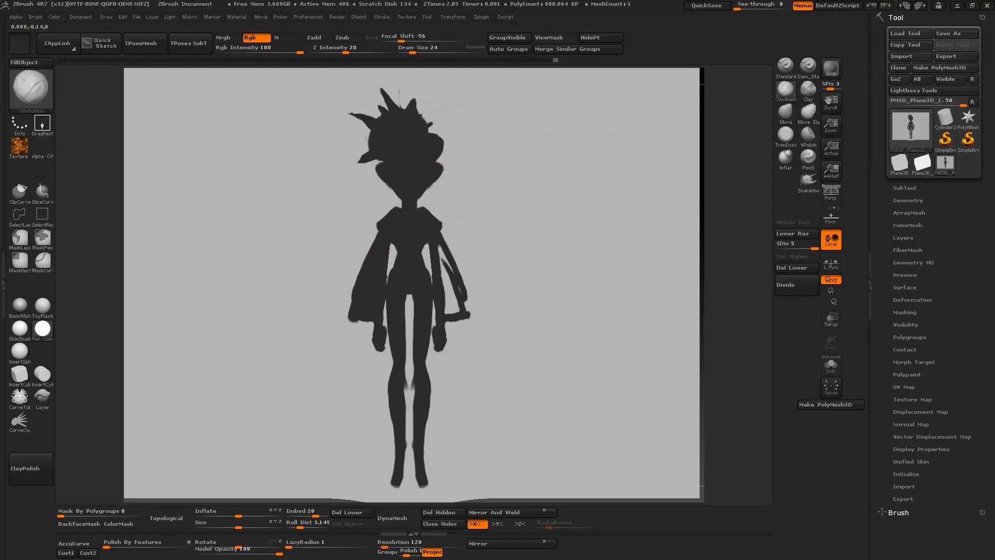
# - Fill in the right sleeve and the area between the thighs down to the knees
pyautogui.press('[')
pyautogui.moveTo(441, 249)
pyautogui.mouseDown()
pyautogui.moveTo(455, 311)
pyautogui.moveTo(411, 377)
pyautogui.mouseUp()
pyautogui.press('x')
pyautogui.press(']')
pyautogui.press(']')
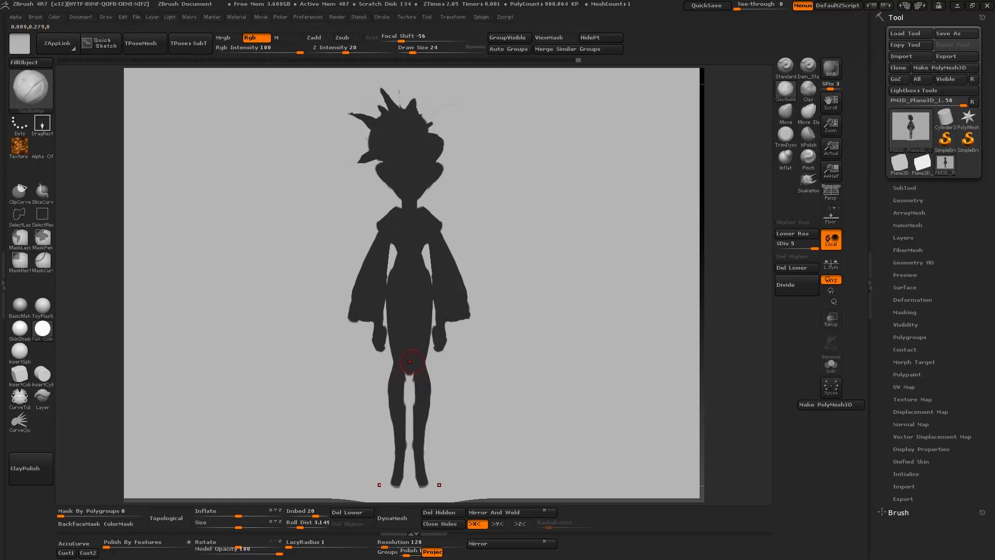
# - Round off the hair on the right side of the head and refine the cheek and collar edges
pyautogui.press('x')
pyautogui.moveTo(436, 127); pyautogui.dragTo(444, 159)
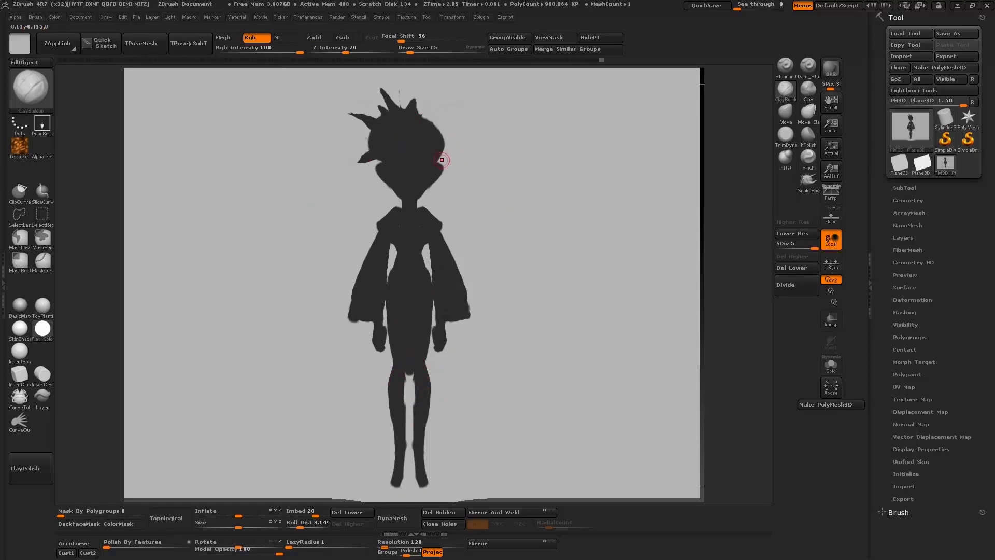
pyautogui.press('x')
pyautogui.press('s')
pyautogui.click(384, 185)
pyautogui.moveTo(385, 217); pyautogui.dragTo(372, 229)
pyautogui.press('v')
pyautogui.press('b')
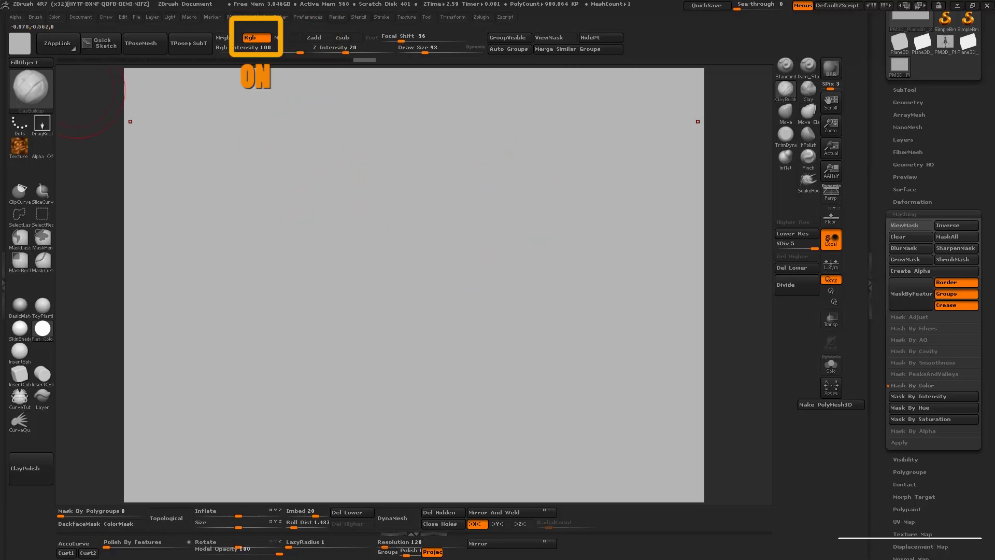
# - Set the paint colour to near-black and paint three vertical test strokes, each narrower than the previous one, across the blank plane
pyautogui.click(20, 43)
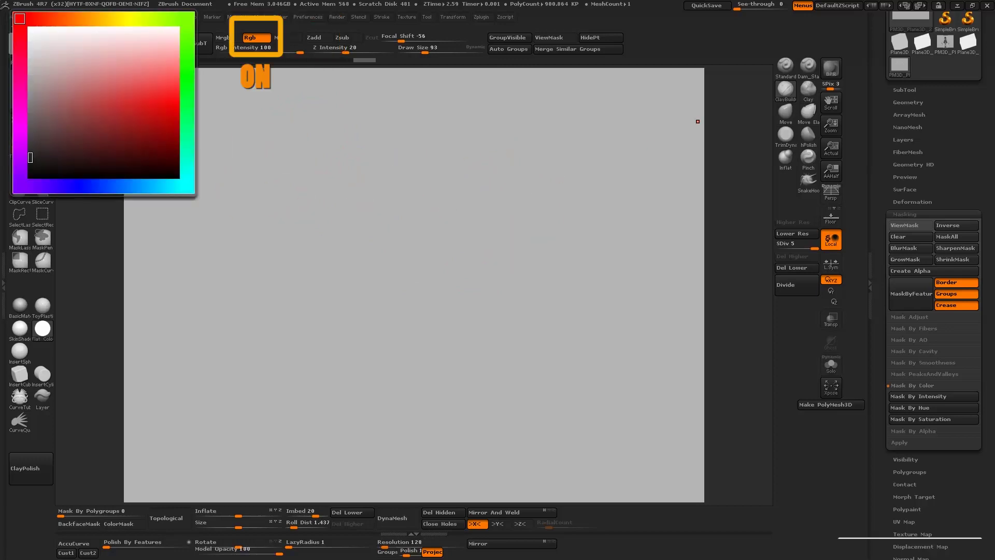
pyautogui.click(30, 157)
pyautogui.moveTo(196, 109)
pyautogui.mouseDown()
pyautogui.moveTo(209, 414)
pyautogui.moveTo(198, 450)
pyautogui.mouseUp()
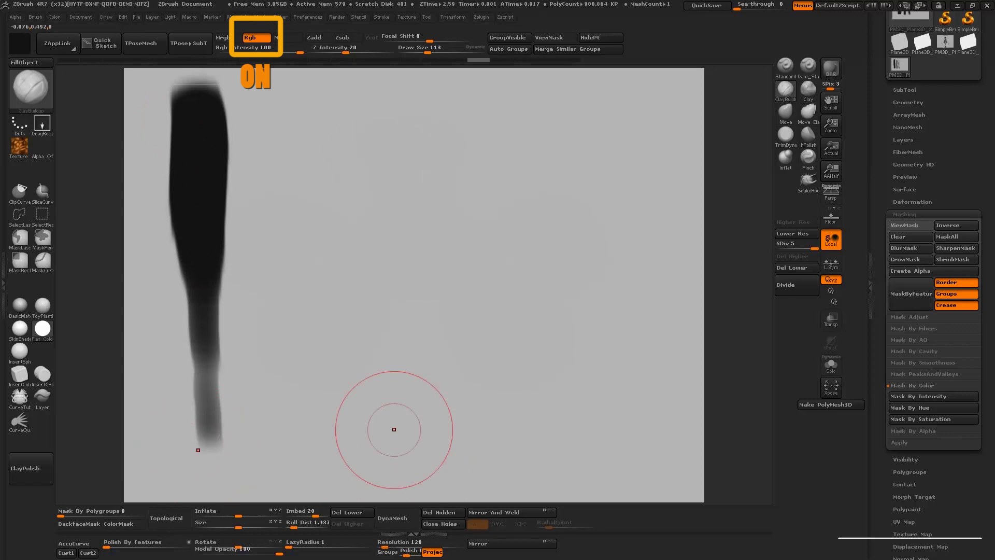
pyautogui.click(263, 146)
pyautogui.moveTo(269, 95); pyautogui.dragTo(286, 449)
pyautogui.press('s')
pyautogui.moveTo(344, 122)
pyautogui.mouseDown()
pyautogui.moveTo(331, 119)
pyautogui.moveTo(340, 428)
pyautogui.mouseUp()
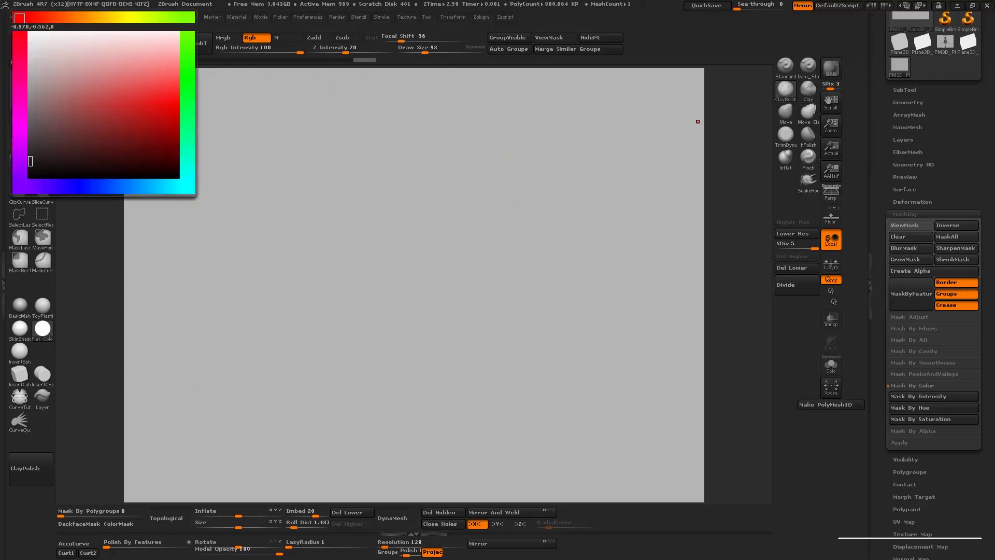
# - Paint a wide curved test stroke on the right of the plane with draw size 160 and roll distance 0.866
pyautogui.moveTo(567, 210)
pyautogui.mouseDown()
pyautogui.moveTo(545, 229)
pyautogui.moveTo(516, 349)
pyautogui.moveTo(476, 297)
pyautogui.moveTo(510, 286)
pyautogui.moveTo(588, 224)
pyautogui.moveTo(485, 244)
pyautogui.moveTo(466, 290)
pyautogui.moveTo(493, 381)
pyautogui.moveTo(555, 337)
pyautogui.moveTo(505, 314)
pyautogui.mouseUp()
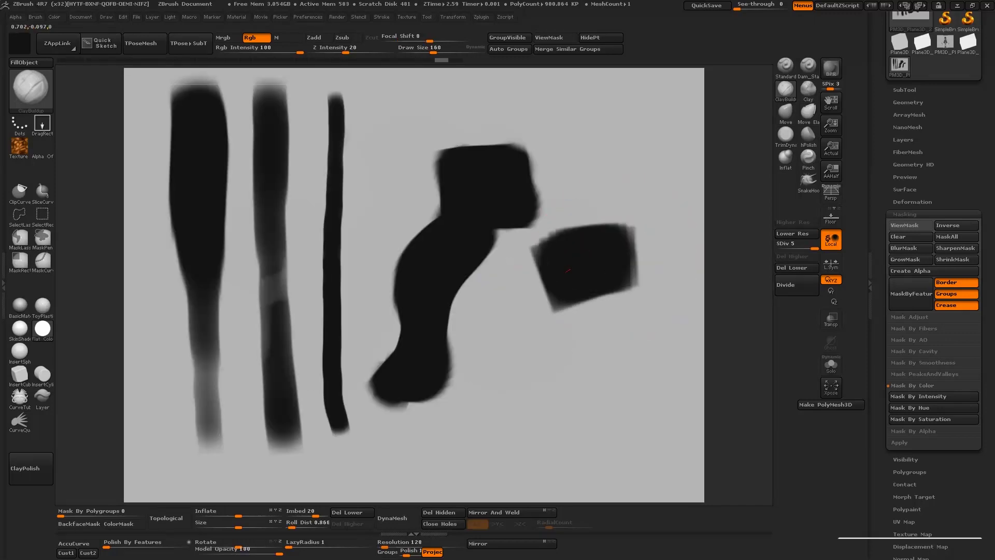
pyautogui.moveTo(568, 270); pyautogui.dragTo(513, 404)
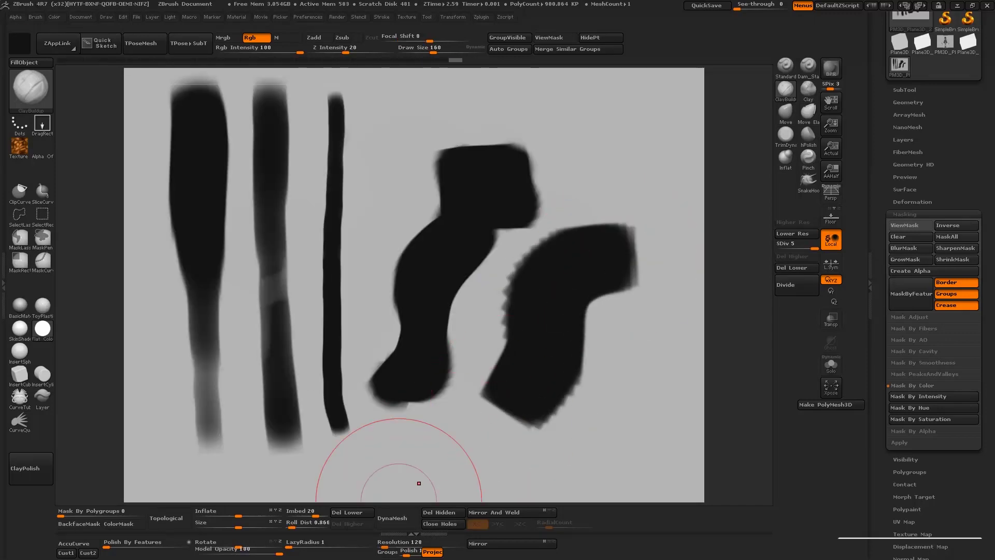
pyautogui.press('s')
pyautogui.moveTo(612, 272); pyautogui.dragTo(600, 272)
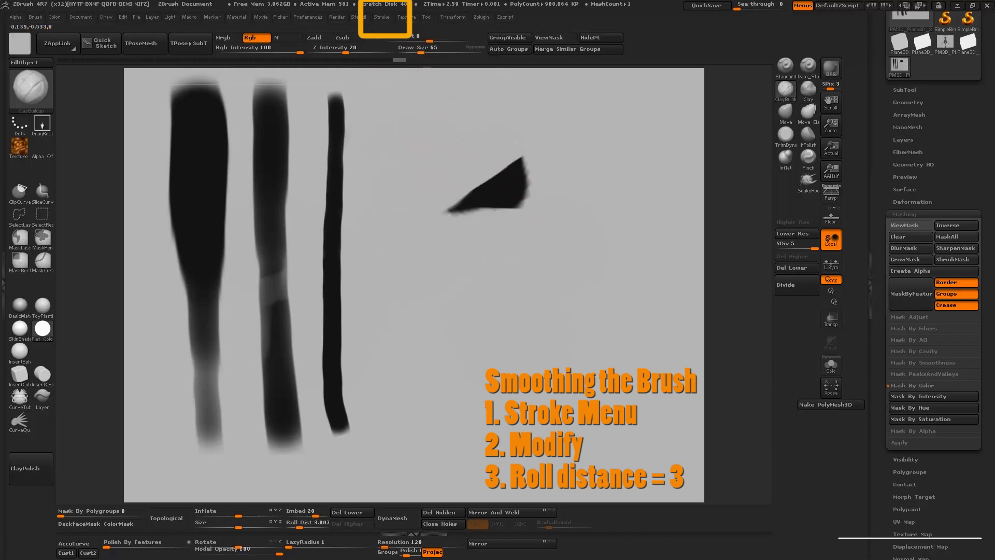
# - Paint a block and a curve at roll distance about 3, plus a thinner curve beside them at roll distance 1.437
pyautogui.moveTo(503, 160)
pyautogui.mouseDown()
pyautogui.moveTo(462, 161)
pyautogui.moveTo(451, 223)
pyautogui.moveTo(511, 230)
pyautogui.moveTo(524, 156)
pyautogui.moveTo(481, 194)
pyautogui.mouseUp()
pyautogui.press('s')
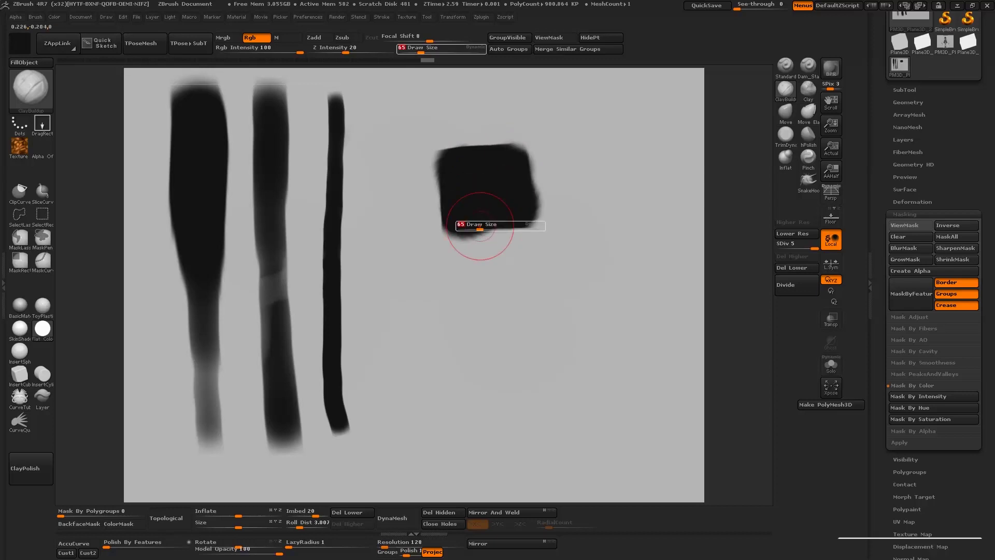
pyautogui.moveTo(456, 234)
pyautogui.mouseDown()
pyautogui.moveTo(407, 254)
pyautogui.moveTo(430, 394)
pyautogui.moveTo(461, 259)
pyautogui.moveTo(482, 239)
pyautogui.mouseUp()
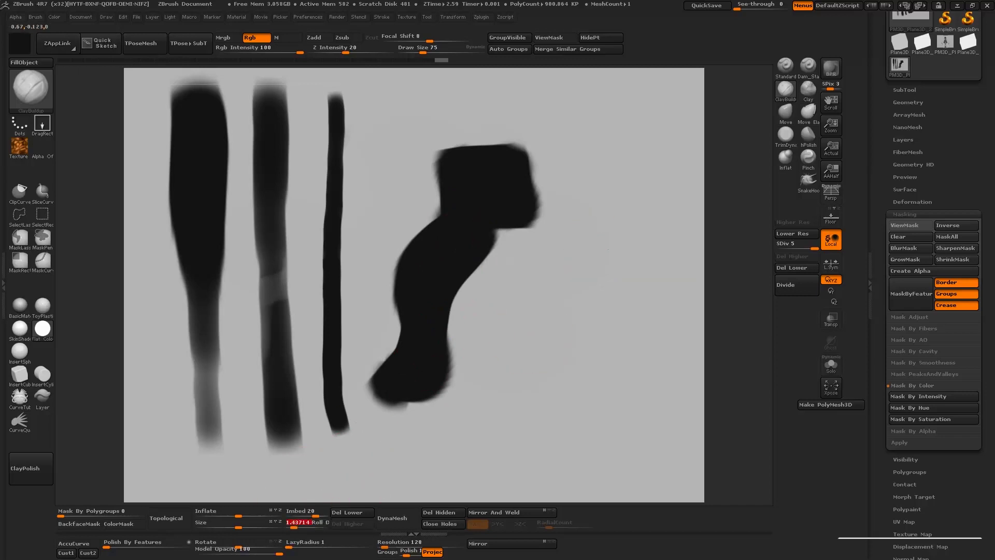
pyautogui.moveTo(617, 246)
pyautogui.mouseDown()
pyautogui.moveTo(547, 275)
pyautogui.moveTo(539, 337)
pyautogui.moveTo(513, 407)
pyautogui.mouseUp()
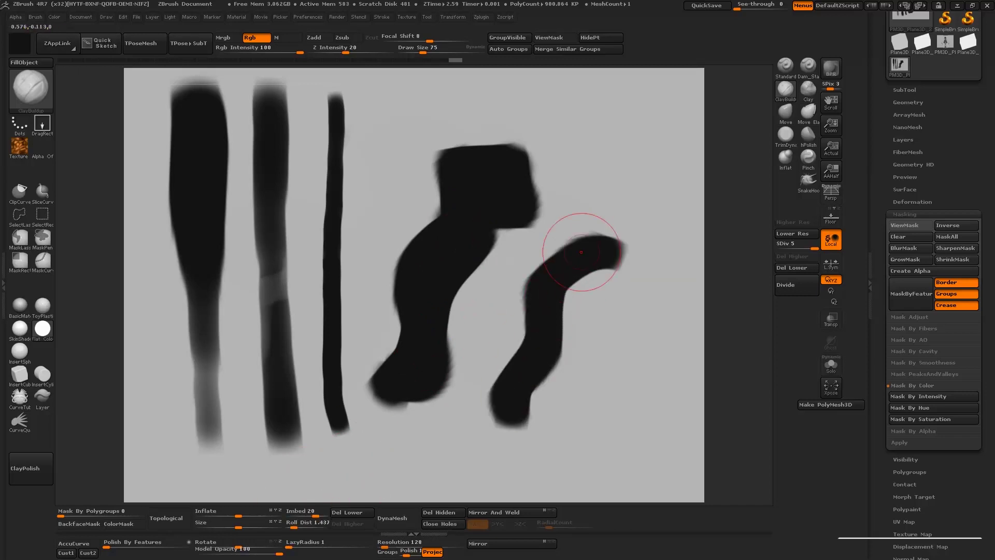
# - Set the roll distance to about 0.866 and repaint the right-hand curved test stroke, enlarging the brush to 160
pyautogui.click(292, 525)
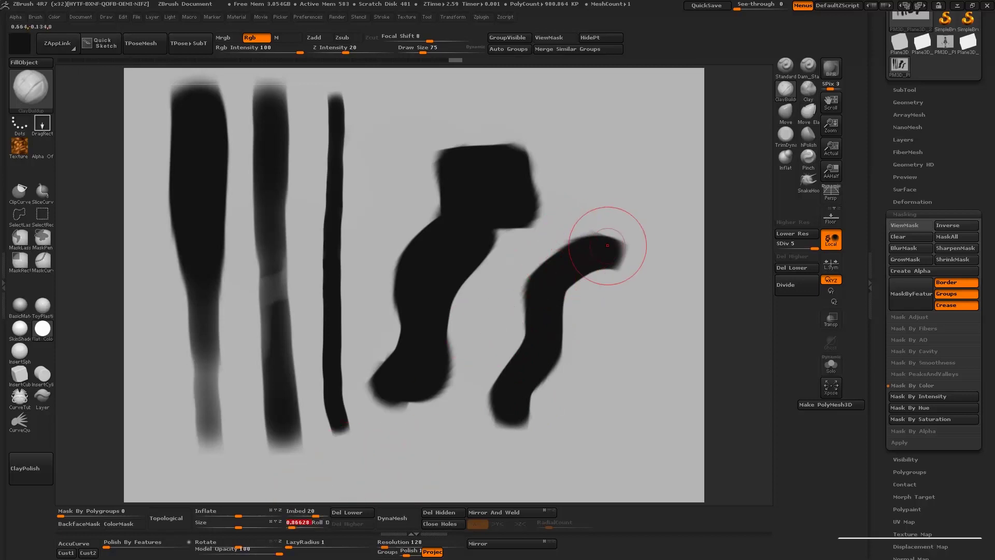
pyautogui.hotkey('ctrl', 'z')
pyautogui.moveTo(610, 241)
pyautogui.mouseDown()
pyautogui.moveTo(576, 241)
pyautogui.moveTo(533, 271)
pyautogui.moveTo(520, 337)
pyautogui.moveTo(546, 302)
pyautogui.mouseUp()
pyautogui.press(']')
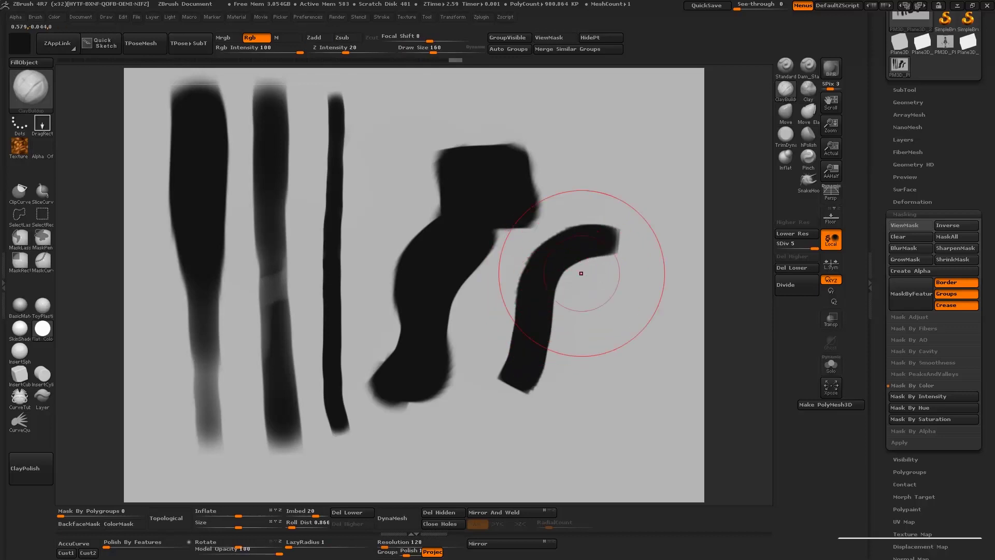
pyautogui.hotkey('ctrl', 'z')
pyautogui.moveTo(618, 253); pyautogui.dragTo(584, 261)
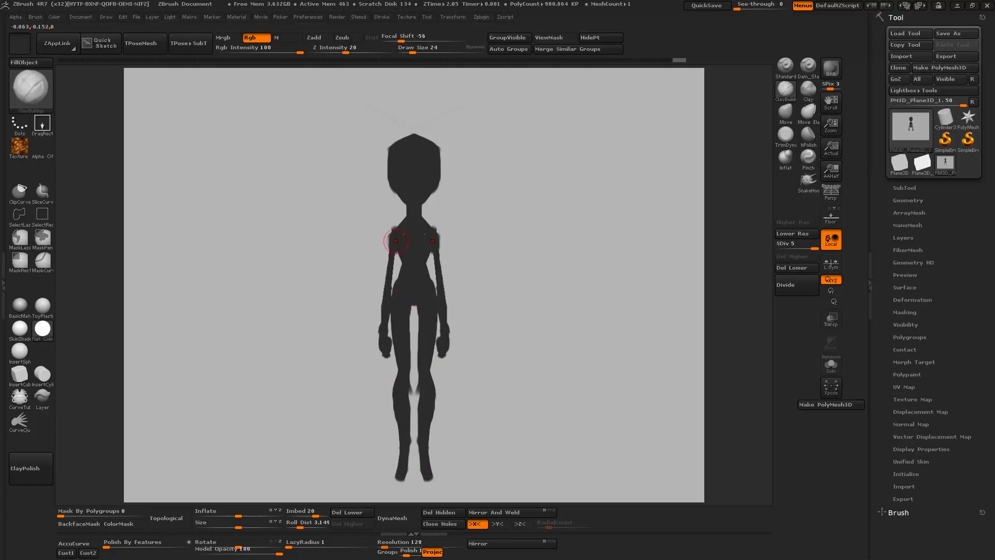
# - Switch to the Move brush for reshaping the character silhouette
pyautogui.press('b')
pyautogui.press('m')
pyautogui.press('v')
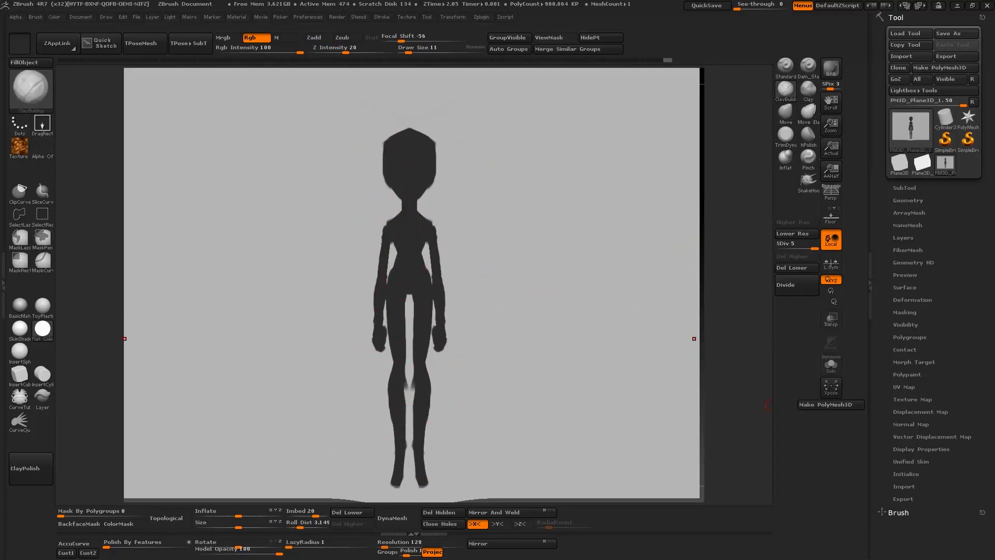
# - Paint asymmetrical hair with several spikes sticking out from the top and left of the head
pyautogui.press('x')
pyautogui.moveTo(374, 143)
pyautogui.mouseDown()
pyautogui.moveTo(426, 132)
pyautogui.moveTo(385, 91)
pyautogui.mouseUp()
pyautogui.moveTo(381, 114)
pyautogui.mouseDown()
pyautogui.moveTo(367, 104)
pyautogui.moveTo(428, 100)
pyautogui.mouseUp()
pyautogui.hotkey('ctrl', 'z')
pyautogui.hotkey('ctrl', 'z')
pyautogui.moveTo(401, 110)
pyautogui.mouseDown()
pyautogui.moveTo(400, 90)
pyautogui.moveTo(414, 105)
pyautogui.mouseUp()
pyautogui.moveTo(374, 125)
pyautogui.mouseDown()
pyautogui.moveTo(351, 111)
pyautogui.moveTo(386, 93)
pyautogui.mouseUp()
pyautogui.moveTo(380, 115); pyautogui.dragTo(376, 109)
pyautogui.moveTo(372, 155); pyautogui.dragTo(353, 163)
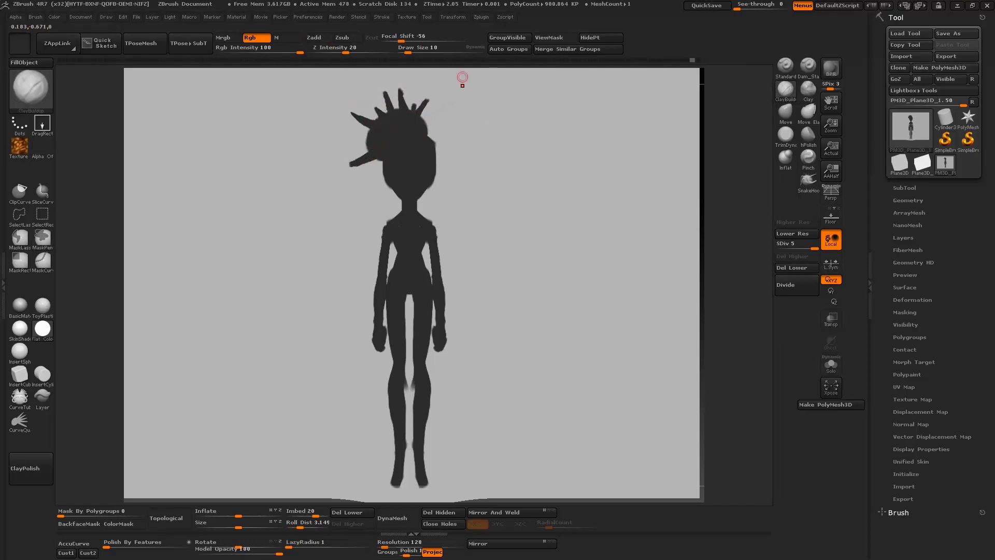
# - Carve and repaint the hair spikes with alternating dark and light colours, adding a small tip on the right side
pyautogui.press('v')
pyautogui.moveTo(401, 89)
pyautogui.mouseDown()
pyautogui.moveTo(401, 106)
pyautogui.moveTo(390, 109)
pyautogui.mouseUp()
pyautogui.press('v')
pyautogui.moveTo(396, 110); pyautogui.dragTo(380, 90)
pyautogui.moveTo(408, 109); pyautogui.dragTo(413, 99)
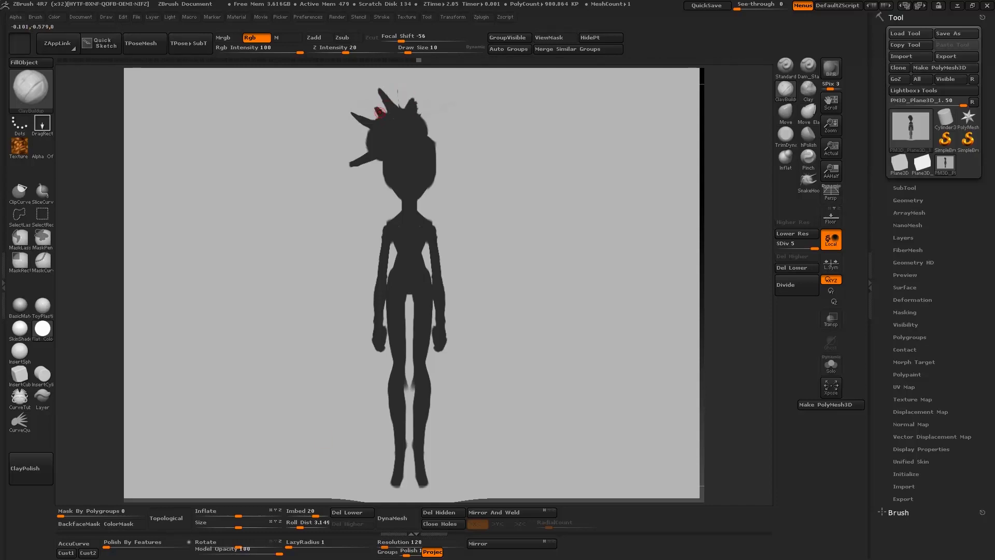
pyautogui.hotkey('ctrl', 'z')
pyautogui.moveTo(370, 129); pyautogui.dragTo(339, 122)
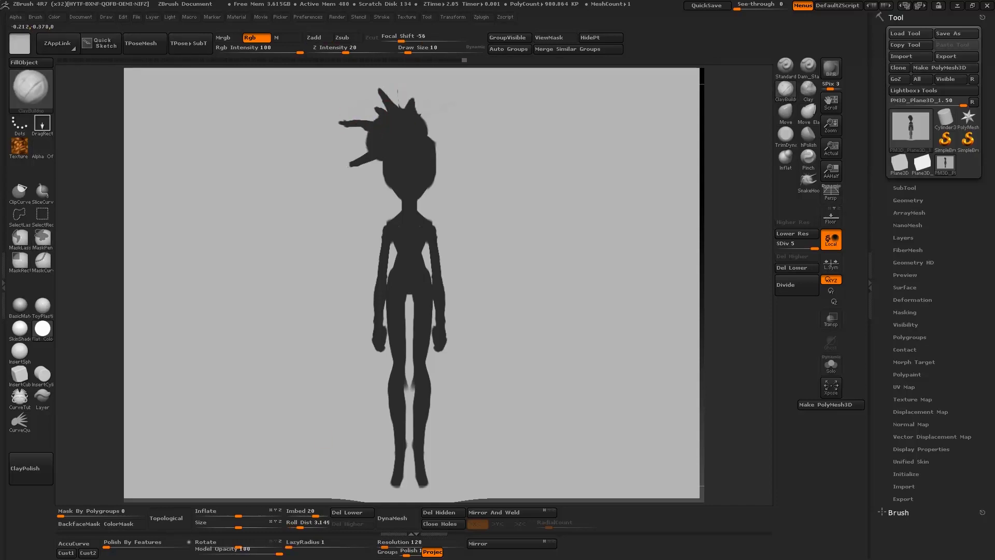
pyautogui.press('v')
pyautogui.hotkey('ctrl', 'z')
pyautogui.moveTo(424, 128); pyautogui.dragTo(432, 123)
# - Push the left hair spikes into curved shapes with the Move brush
pyautogui.press('b')
pyautogui.press('m')
pyautogui.press('v')
pyautogui.moveTo(355, 122); pyautogui.dragTo(363, 116)
# - Use ClayBuildup to paint mirrored pointed cheeks and extend the hair asymmetrically over the right side of the head
pyautogui.press('x')
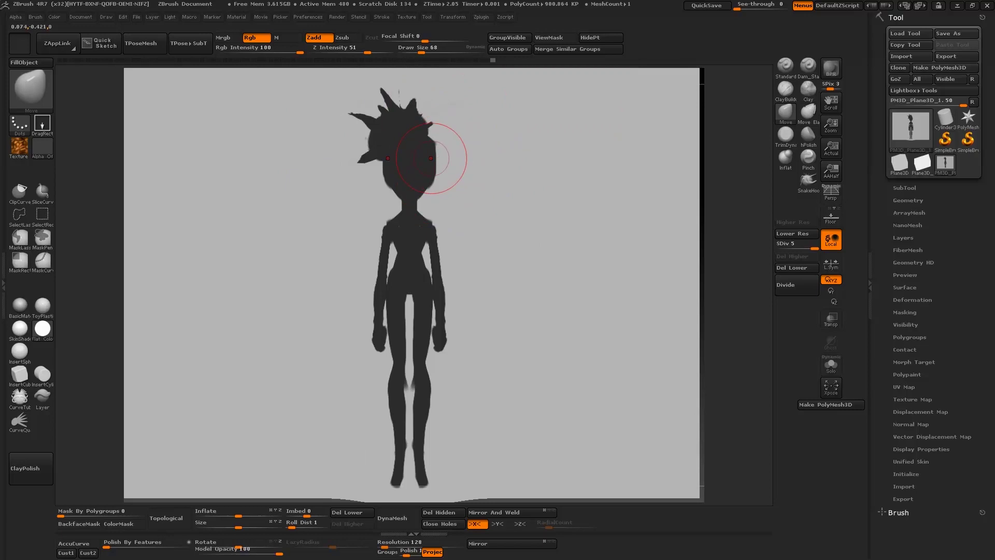
pyautogui.press('b')
pyautogui.press('c')
pyautogui.press('b')
pyautogui.moveTo(431, 171); pyautogui.dragTo(437, 169)
pyautogui.press('x')
pyautogui.moveTo(432, 155); pyautogui.dragTo(436, 144)
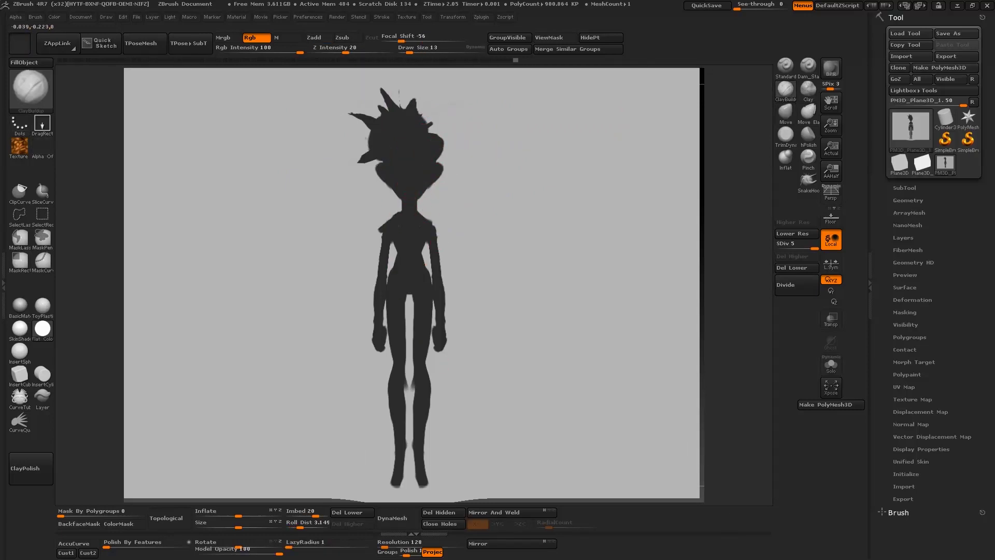
# - Paint a mirrored shoulder collar and wide flared sleeves around the arms
pyautogui.press('x')
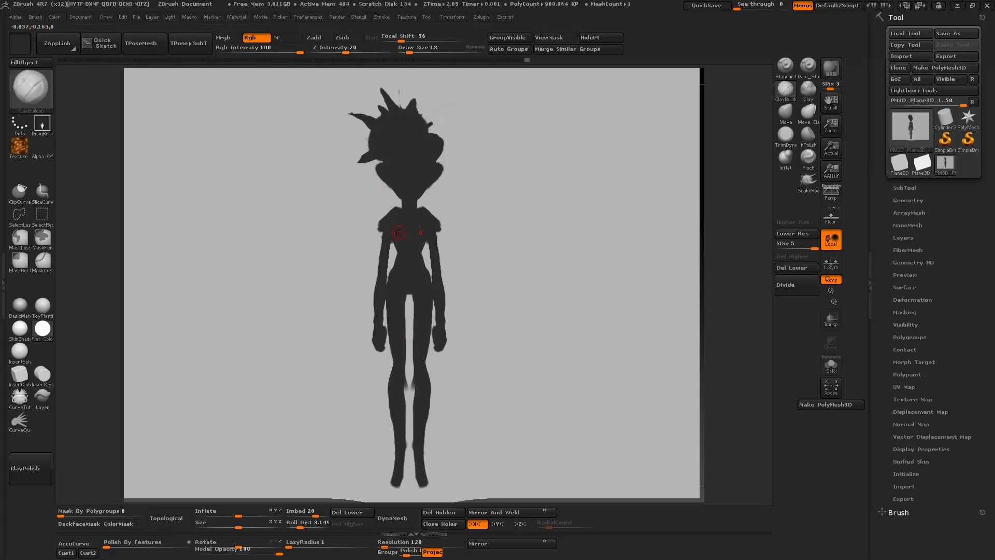
pyautogui.moveTo(382, 227)
pyautogui.mouseDown()
pyautogui.moveTo(362, 309)
pyautogui.moveTo(370, 291)
pyautogui.mouseUp()
pyautogui.press('x')
pyautogui.press(']')
pyautogui.press('x')
pyautogui.moveTo(447, 305); pyautogui.dragTo(440, 243)
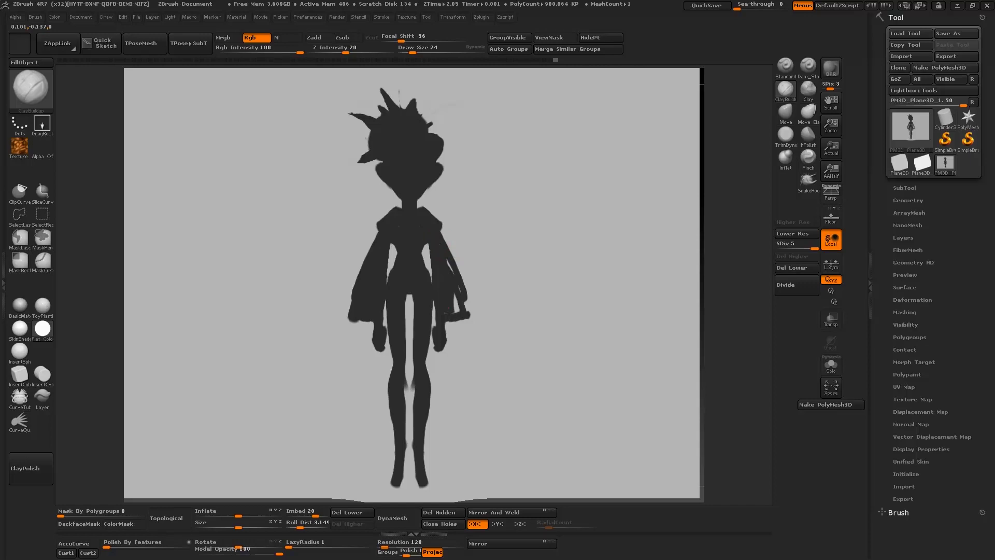
# - Fill in the right sleeve and the gap between the thighs down to the knees, and reduce the brush size
pyautogui.press('s')
pyautogui.click(479, 301)
pyautogui.moveTo(455, 280)
pyautogui.mouseDown()
pyautogui.moveTo(463, 311)
pyautogui.moveTo(408, 310)
pyautogui.moveTo(409, 366)
pyautogui.mouseUp()
pyautogui.press(']')
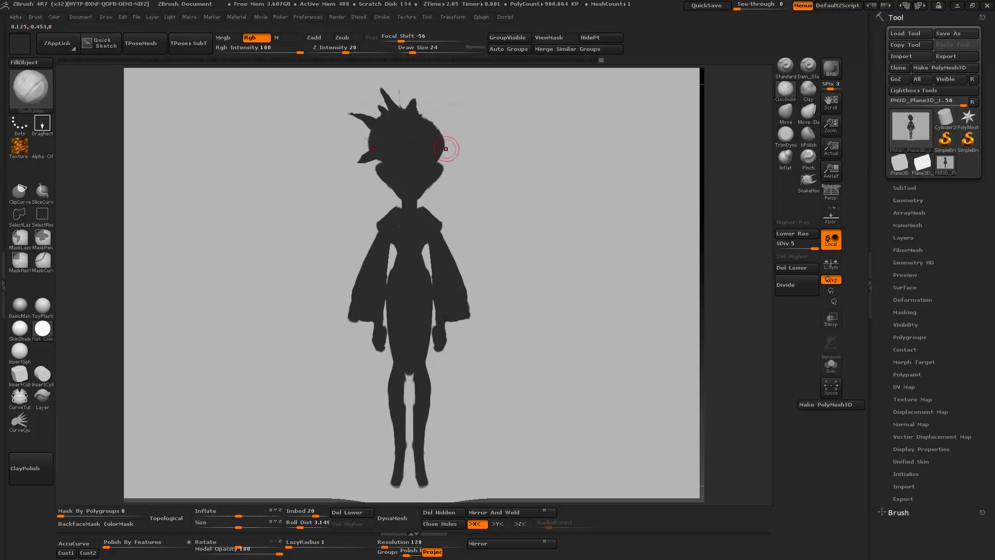
pyautogui.press('x')
pyautogui.press('[')
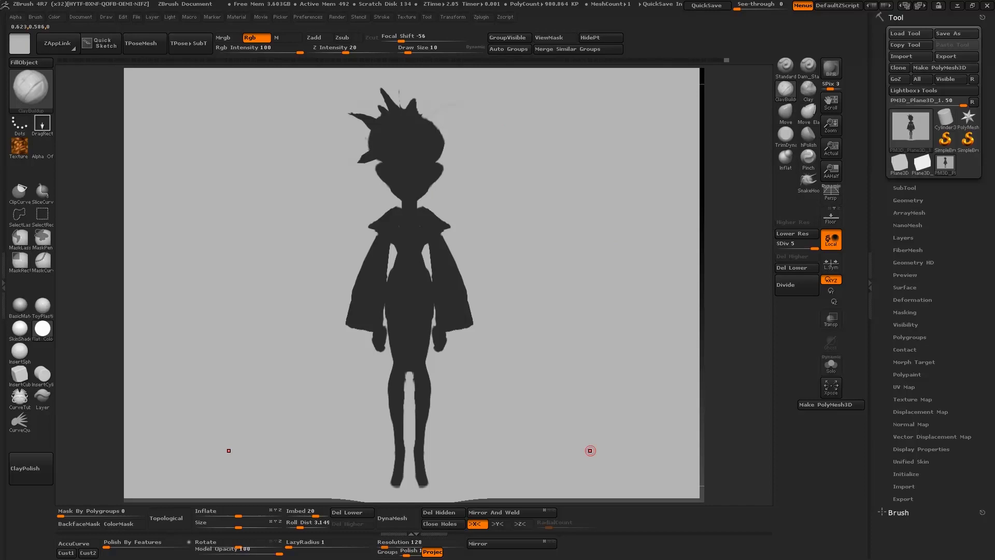
# - Mask the painted silhouette from the plane's colour using Mask By Intensity
pyautogui.moveTo(982, 18); pyautogui.dragTo(981, 39)
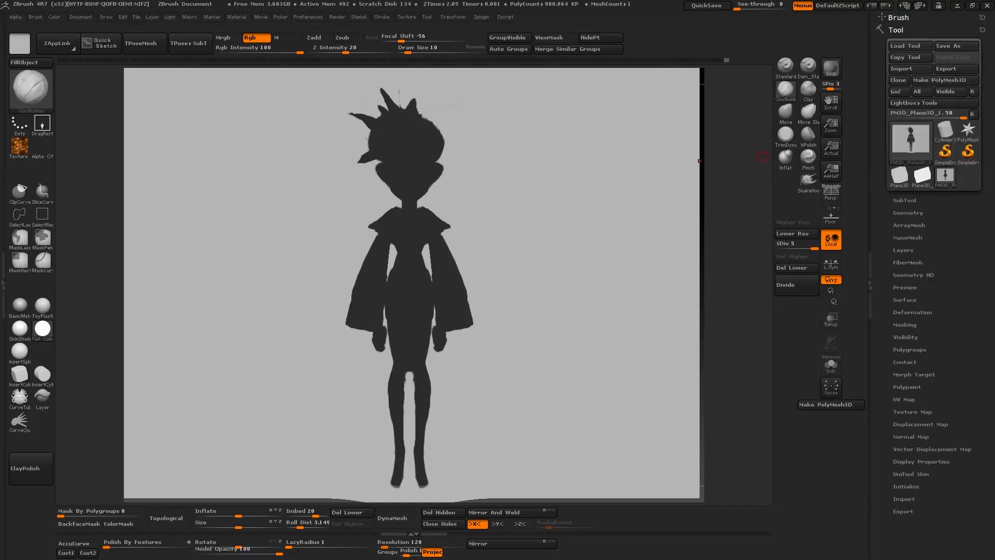
pyautogui.moveTo(882, 182); pyautogui.dragTo(876, 58)
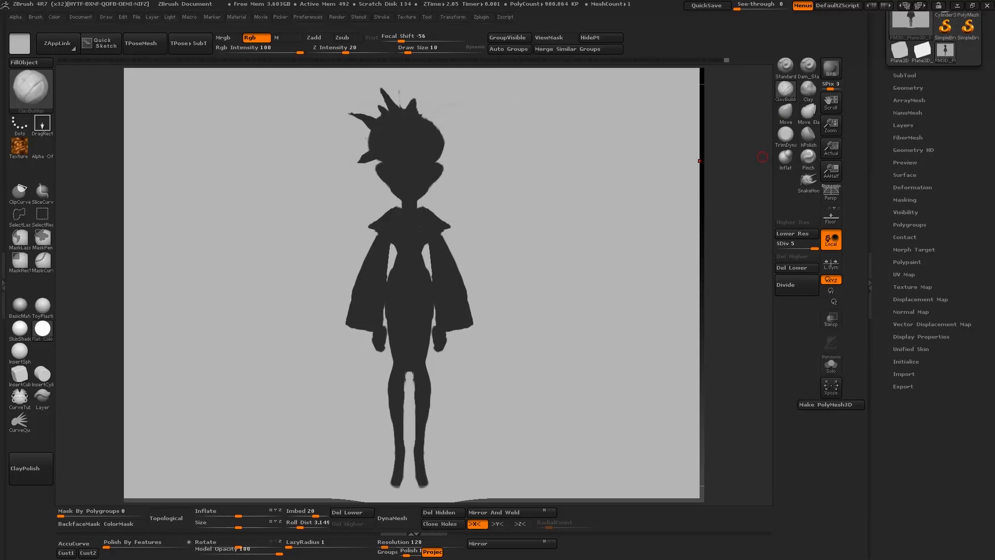
pyautogui.click(904, 200)
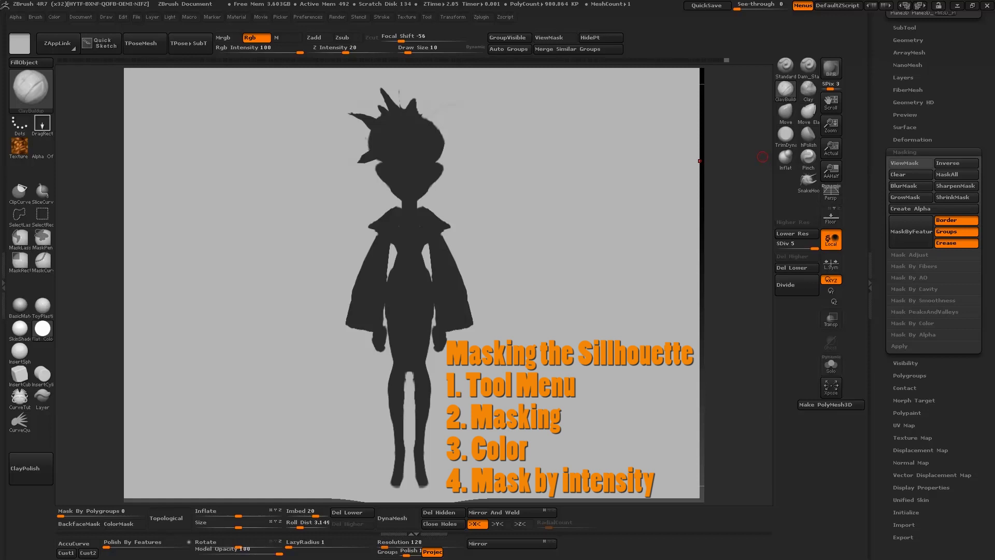
pyautogui.click(912, 324)
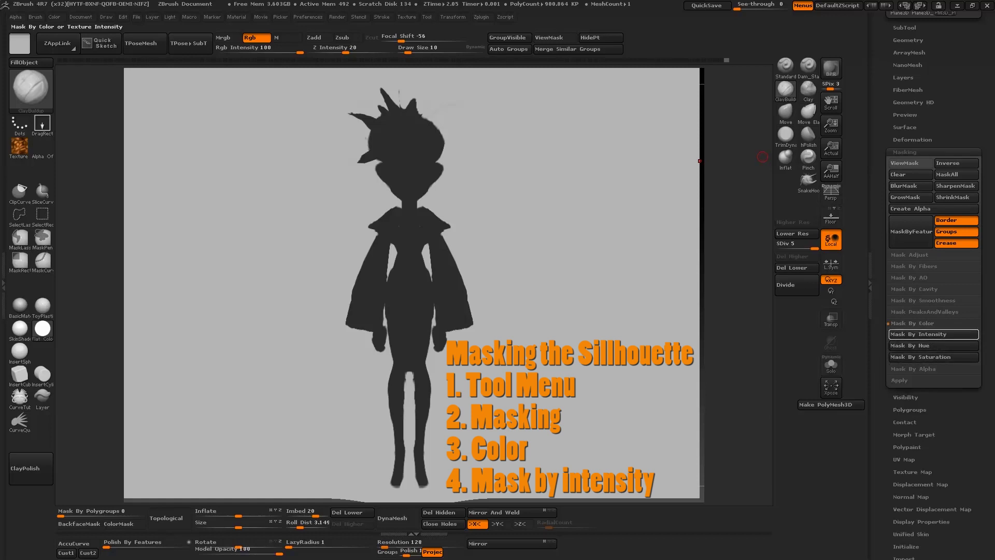
pyautogui.click(934, 334)
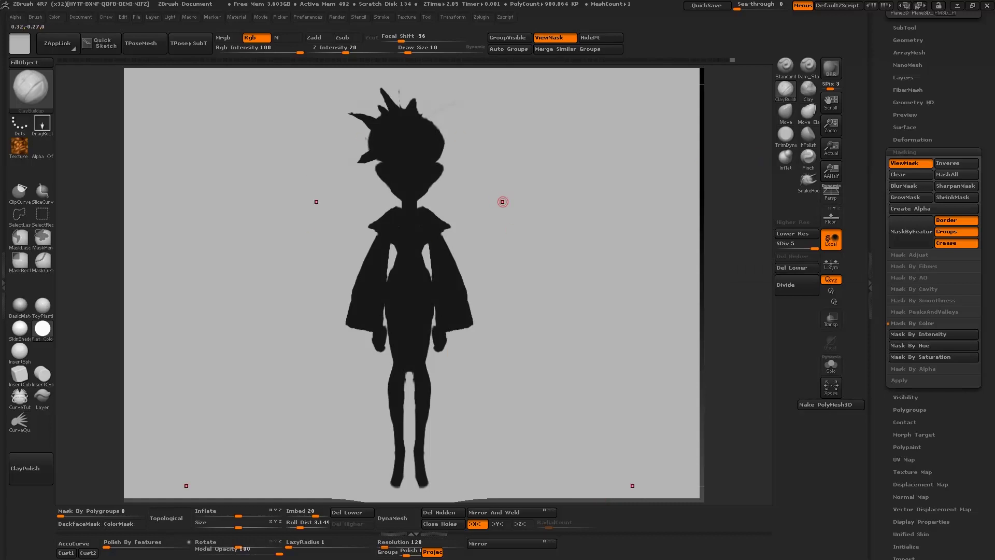
# - Test the mask by scribbling mirrored red strokes across the background around the silhouette, and undo them
pyautogui.click(20, 44)
pyautogui.click(172, 120)
pyautogui.press('s')
pyautogui.moveTo(447, 201); pyautogui.dragTo(453, 202)
pyautogui.moveTo(456, 245); pyautogui.dragTo(301, 205)
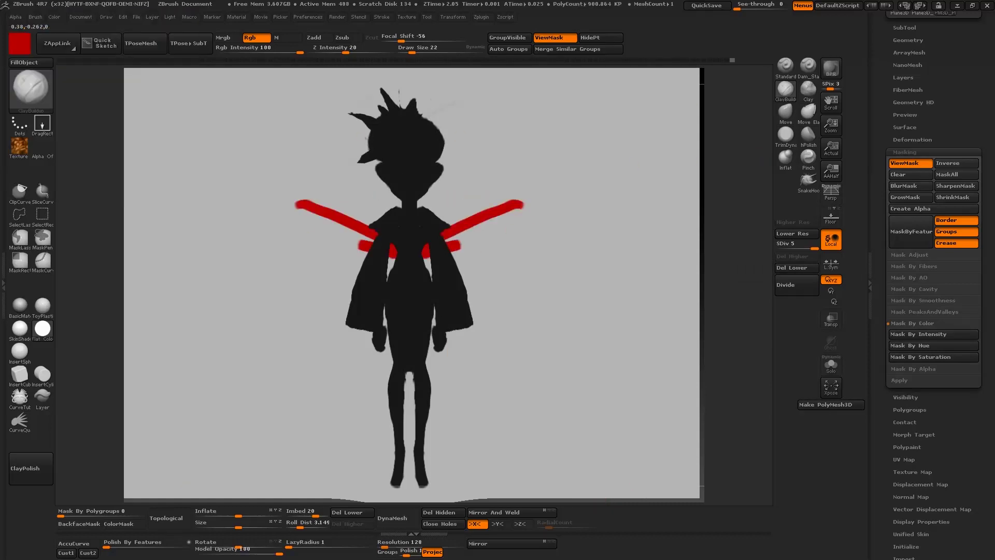
pyautogui.moveTo(521, 204)
pyautogui.mouseDown()
pyautogui.moveTo(559, 270)
pyautogui.moveTo(566, 85)
pyautogui.moveTo(615, 259)
pyautogui.moveTo(571, 435)
pyautogui.mouseUp()
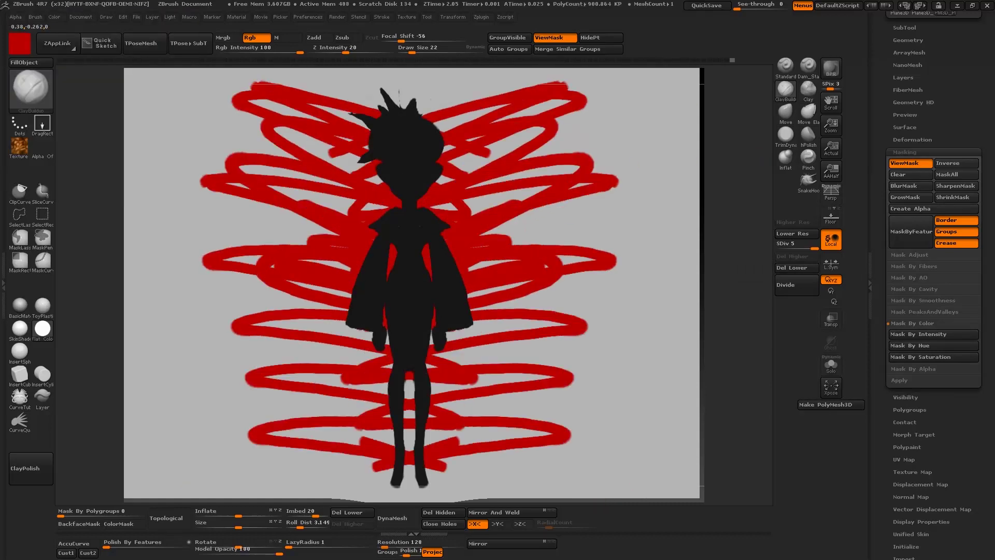
pyautogui.moveTo(363, 442)
pyautogui.mouseDown()
pyautogui.moveTo(358, 83)
pyautogui.moveTo(456, 77)
pyautogui.moveTo(471, 124)
pyautogui.moveTo(439, 161)
pyautogui.mouseUp()
pyautogui.hotkey('ctrl', 'z')
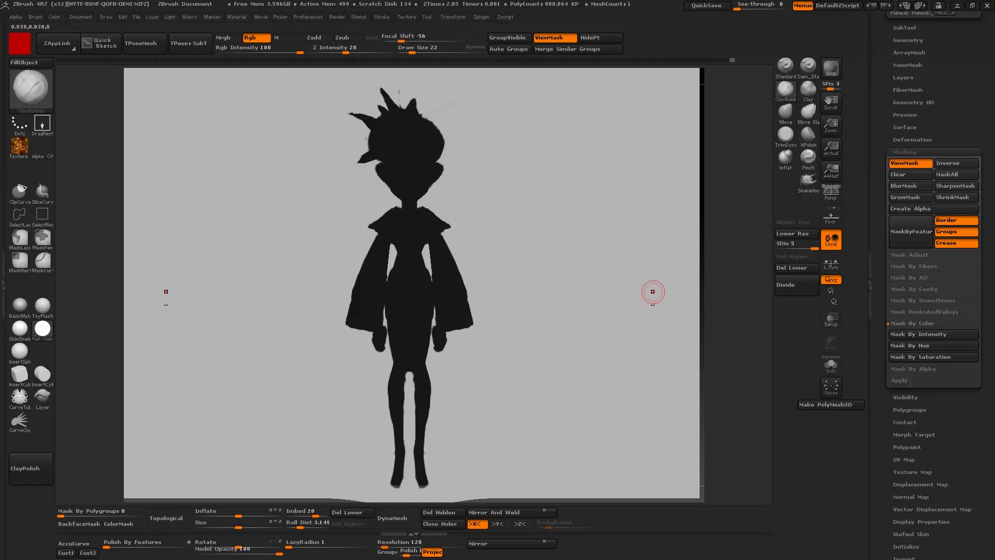
# - Invert the mask to leave only the silhouette paintable, and hide the mask display
pyautogui.press('ctrl')
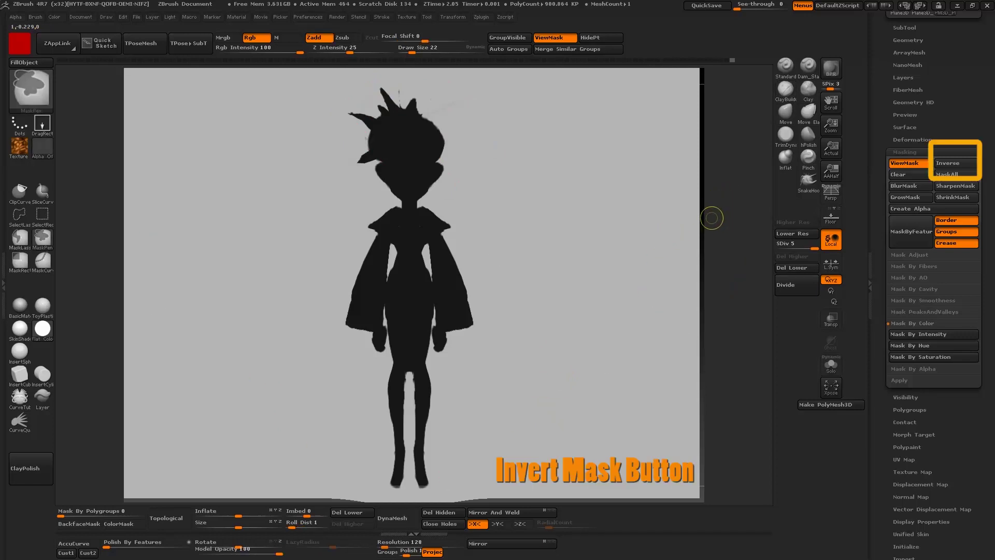
pyautogui.keyDown('ctrl'); pyautogui.click(714, 218); pyautogui.keyUp('ctrl')
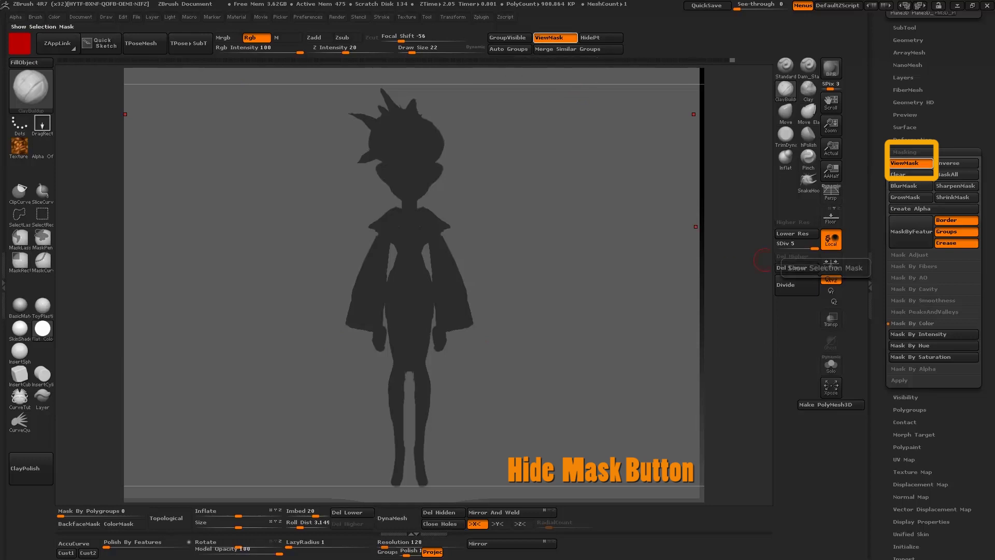
pyautogui.click(911, 163)
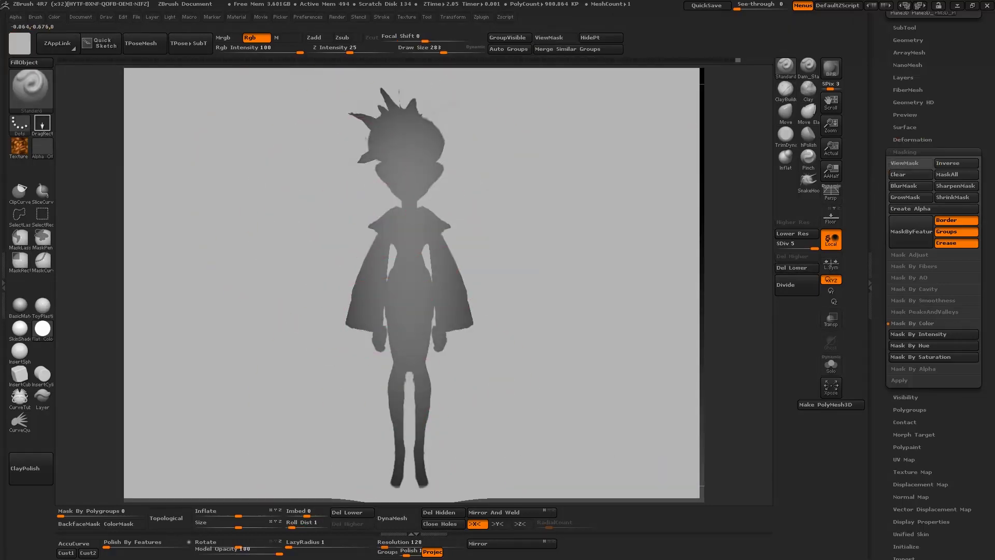
# - Lighten the silhouette with broad light grey Standard brush strokes, and reduce the draw size to 5
pyautogui.moveTo(94, 362)
pyautogui.mouseDown()
pyautogui.moveTo(312, 291)
pyautogui.moveTo(218, 332)
pyautogui.moveTo(156, 311)
pyautogui.mouseUp()
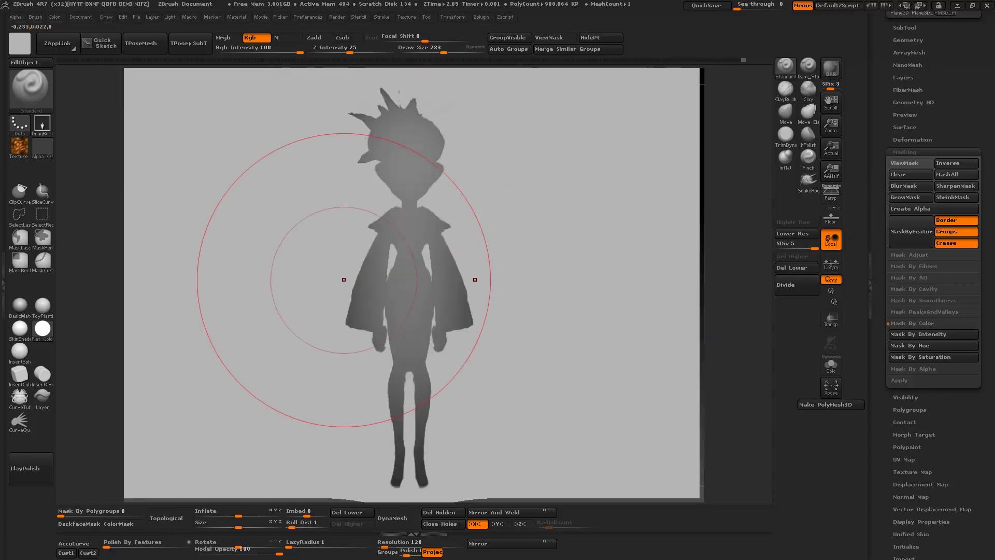
pyautogui.press('s')
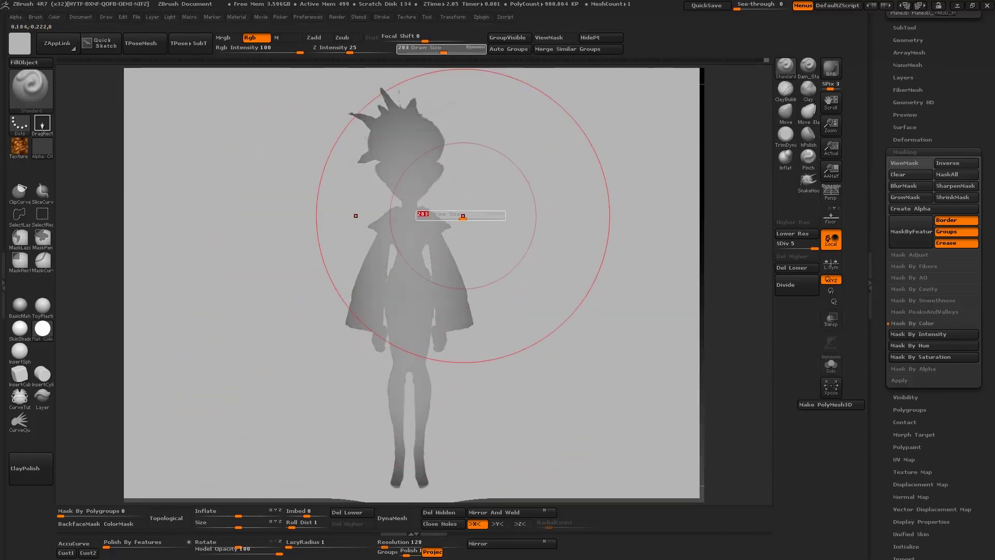
pyautogui.moveTo(463, 216); pyautogui.dragTo(421, 217)
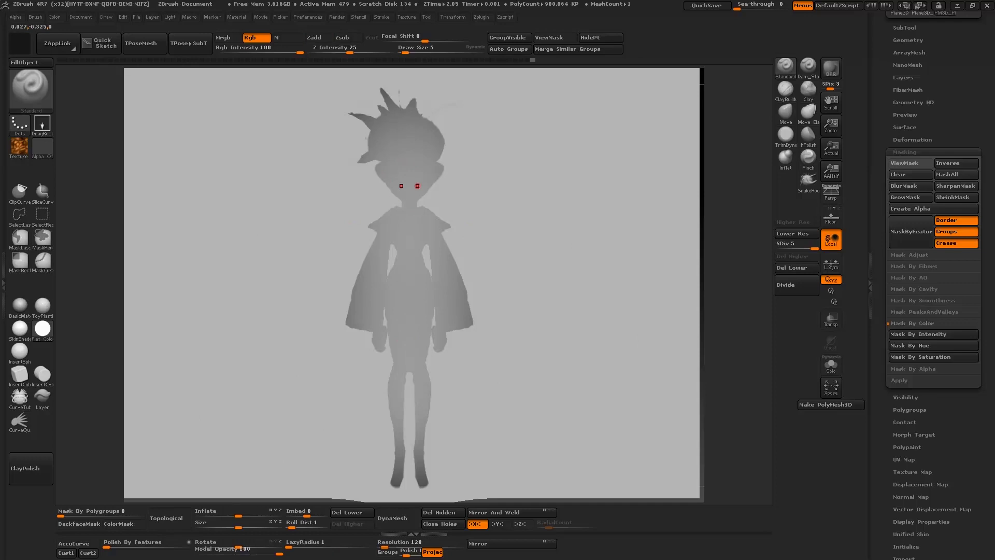
# - Paint dark lines for the mirrored collar, the waist sash and the one-sided crossover at the neckline, toggling symmetry as needed
pyautogui.moveTo(411, 223)
pyautogui.mouseDown()
pyautogui.moveTo(424, 202)
pyautogui.moveTo(433, 245)
pyautogui.moveTo(408, 274)
pyautogui.moveTo(426, 262)
pyautogui.mouseUp()
pyautogui.hotkey('ctrl', 'z')
pyautogui.press('x')
pyautogui.press('x')
pyautogui.hotkey('ctrl', 'z')
pyautogui.press('x')
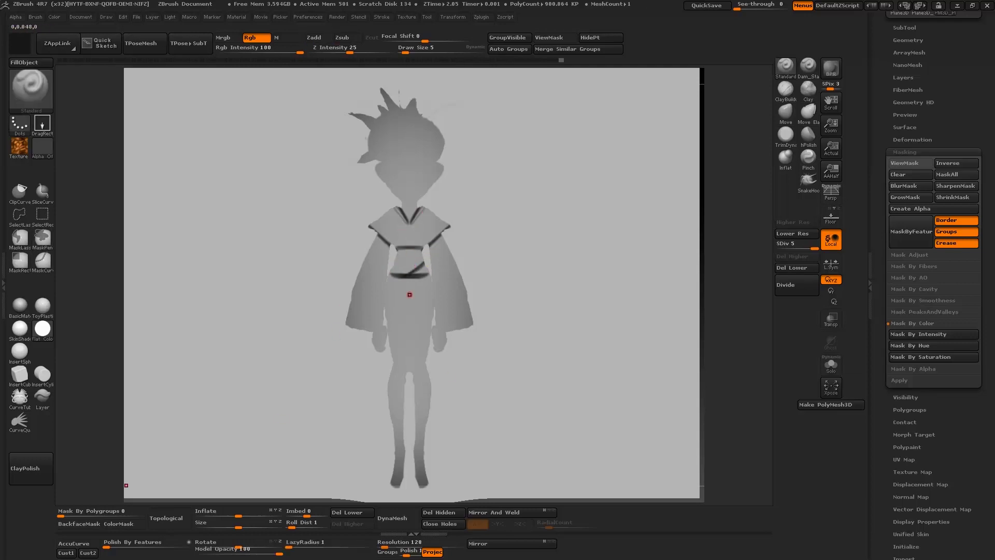
pyautogui.press('x')
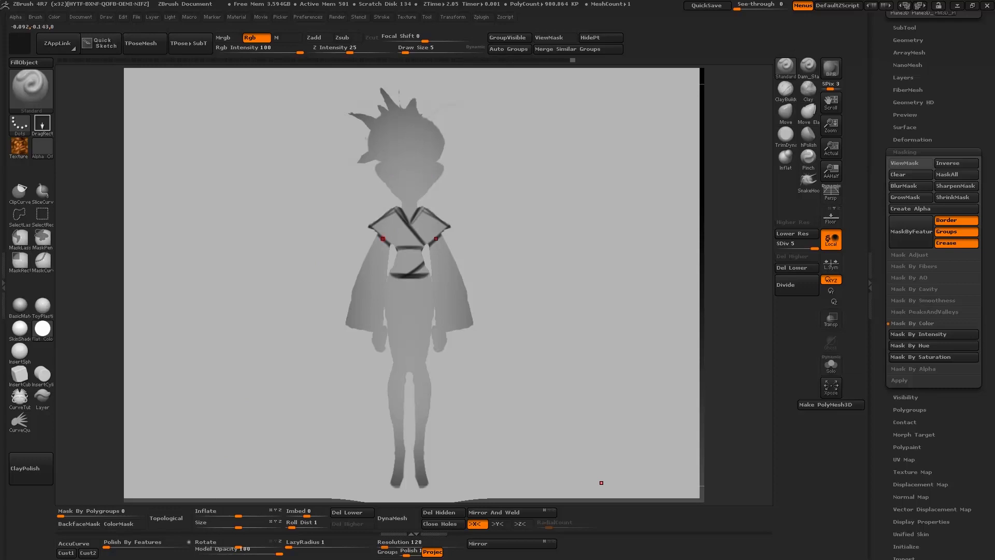
# - Paint mirrored sleeve edges, cuff lines and dark hands, and outline the skirt's sides and hem
pyautogui.moveTo(388, 249); pyautogui.dragTo(381, 306)
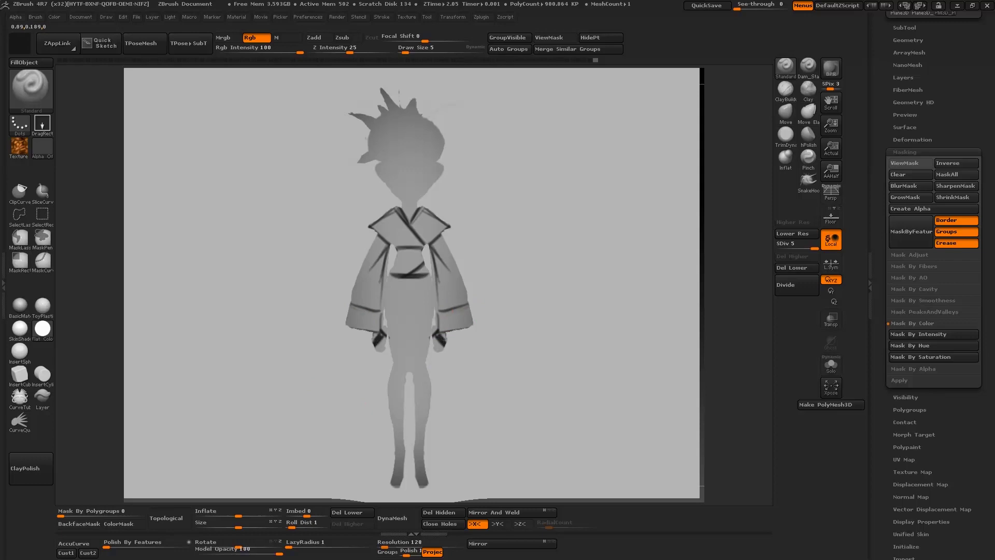
pyautogui.moveTo(396, 248); pyautogui.dragTo(388, 362)
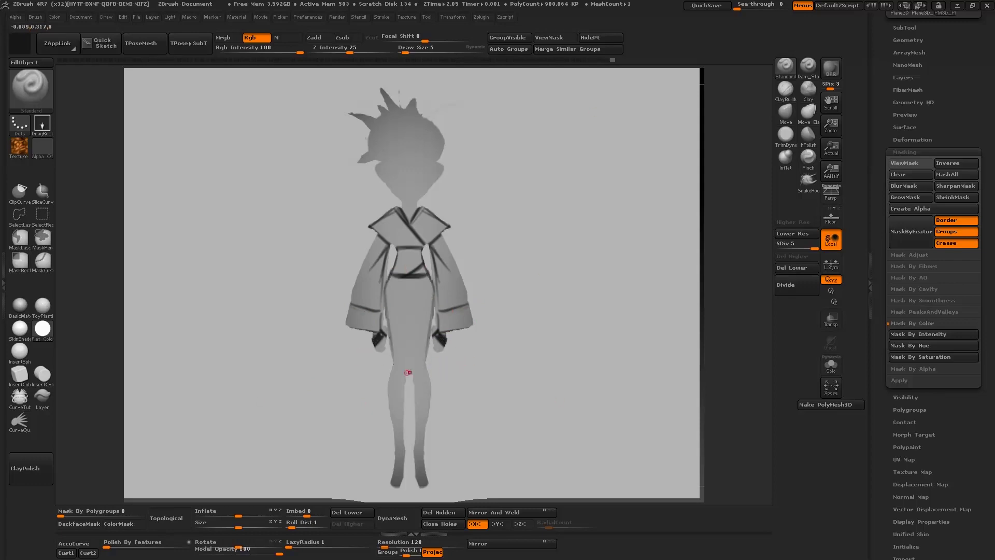
pyautogui.press('x')
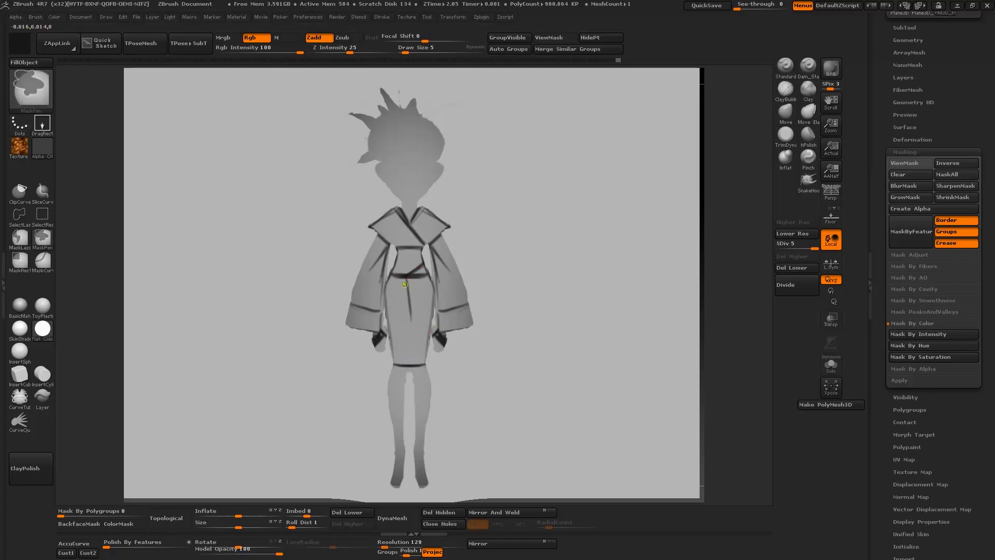
pyautogui.press('x')
pyautogui.moveTo(398, 278)
pyautogui.mouseDown()
pyautogui.moveTo(400, 331)
pyautogui.moveTo(410, 335)
pyautogui.mouseUp()
pyautogui.press('x')
pyautogui.moveTo(408, 338); pyautogui.dragTo(408, 352)
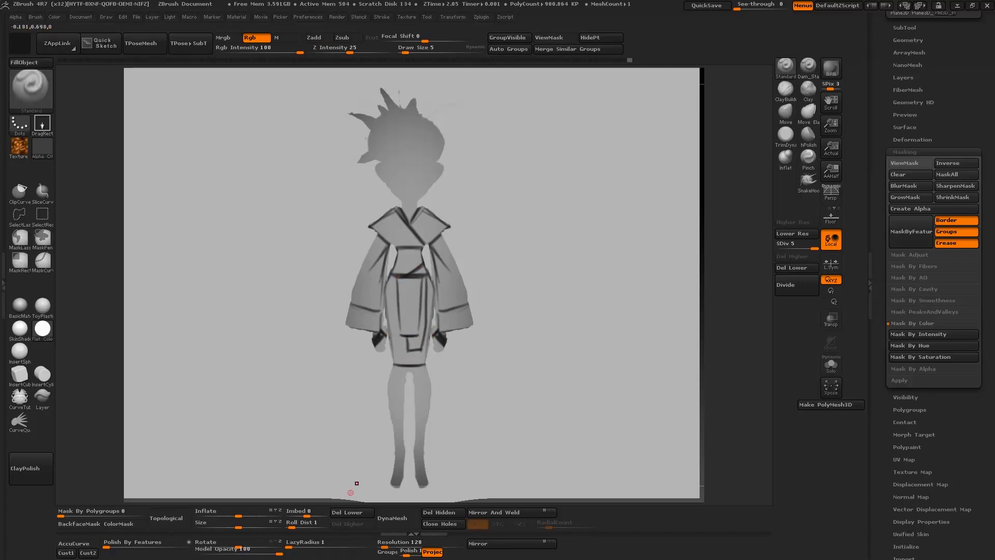
pyautogui.hotkey('ctrl', 'z')
pyautogui.hotkey('ctrl', 'z')
pyautogui.hotkey('ctrl', 'z')
pyautogui.hotkey('ctrl', 'z')
pyautogui.hotkey('ctrl', 'z')
pyautogui.moveTo(404, 280); pyautogui.dragTo(411, 339)
pyautogui.moveTo(409, 339)
pyautogui.mouseDown()
pyautogui.moveTo(428, 341)
pyautogui.moveTo(426, 350)
pyautogui.mouseUp()
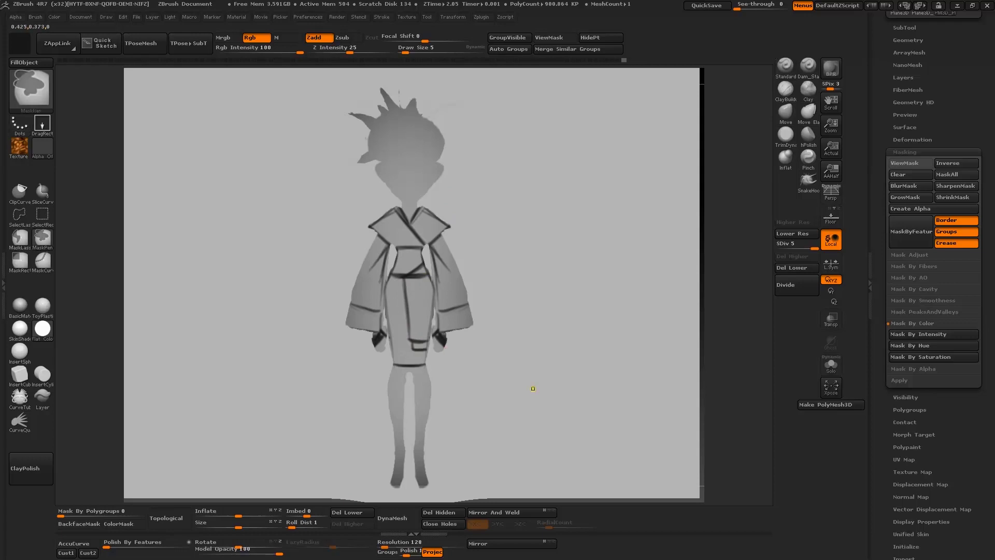
pyautogui.hotkey('ctrl', 'z')
pyautogui.hotkey('ctrl', 'z')
# - Paint the skirt's overlapping front flap with an angled lower edge and add fold lines across the sash, without symmetry
pyautogui.moveTo(404, 280); pyautogui.dragTo(406, 347)
pyautogui.moveTo(407, 347); pyautogui.dragTo(428, 331)
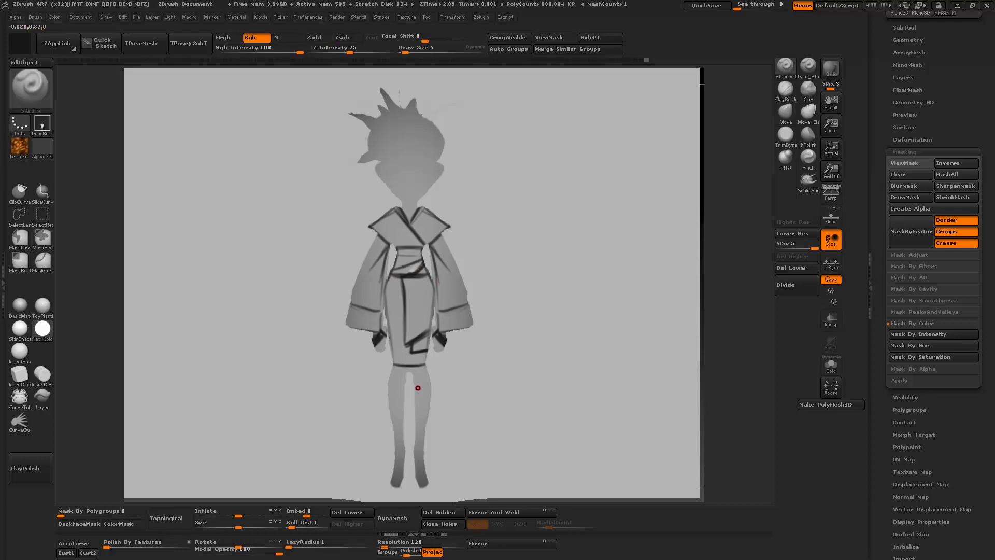
# - Paint mirrored criss-cross leg wraps and dark shoes, and sketch the eyes, ears, nose and mouth
pyautogui.press('x')
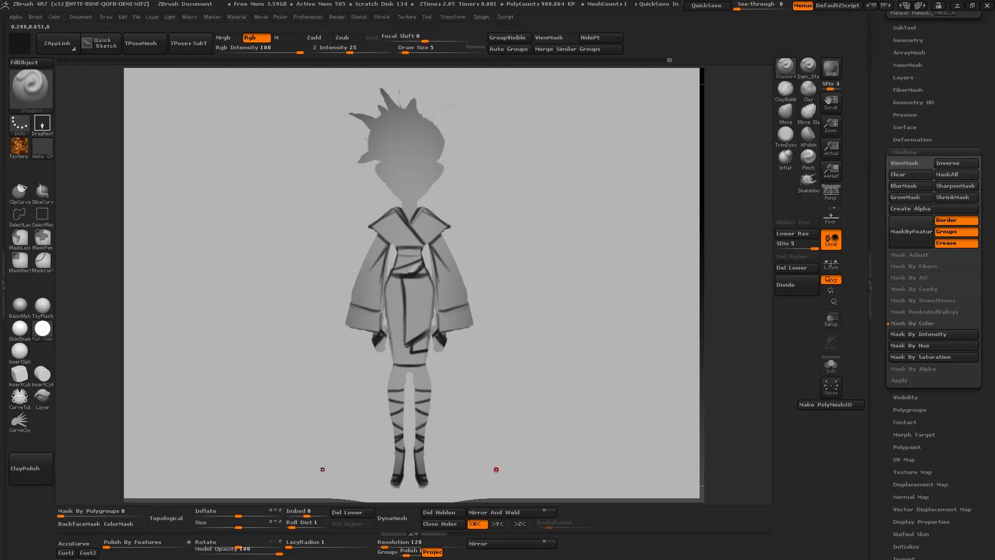
pyautogui.moveTo(410, 197)
pyautogui.mouseDown()
pyautogui.moveTo(438, 167)
pyautogui.moveTo(431, 159)
pyautogui.mouseUp()
pyautogui.hotkey('ctrl', 'shift', 'z')
pyautogui.hotkey('ctrl', 'shift', 'z')
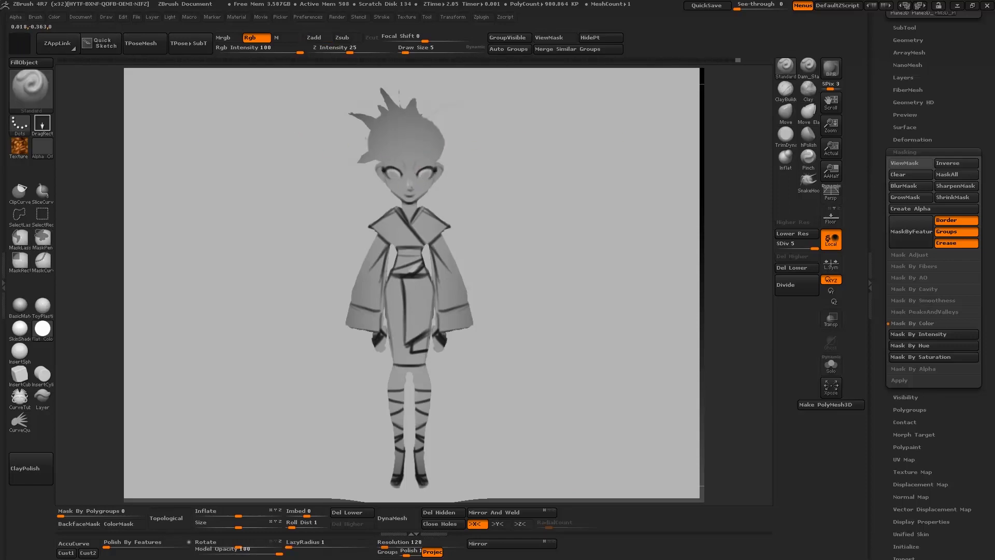
# - Paint the asymmetrical fringe and hair strands, and complete the face with eyebrows, dark pupils, earrings and a cheek mark
pyautogui.press('x')
pyautogui.moveTo(417, 114)
pyautogui.mouseDown()
pyautogui.moveTo(400, 157)
pyautogui.moveTo(441, 155)
pyautogui.mouseUp()
pyautogui.press('x')
pyautogui.click(437, 179)
pyautogui.press('x')
pyautogui.moveTo(396, 130)
pyautogui.mouseDown()
pyautogui.moveTo(375, 157)
pyautogui.moveTo(414, 104)
pyautogui.mouseUp()
pyautogui.hotkey('ctrl', 'shift', 'z')
pyautogui.hotkey('ctrl', 'shift', 'z')
pyautogui.hotkey('ctrl', 'shift', 'z')
pyautogui.hotkey('ctrl', 'shift', 'z')
pyautogui.hotkey('ctrl', 'shift', 'z')
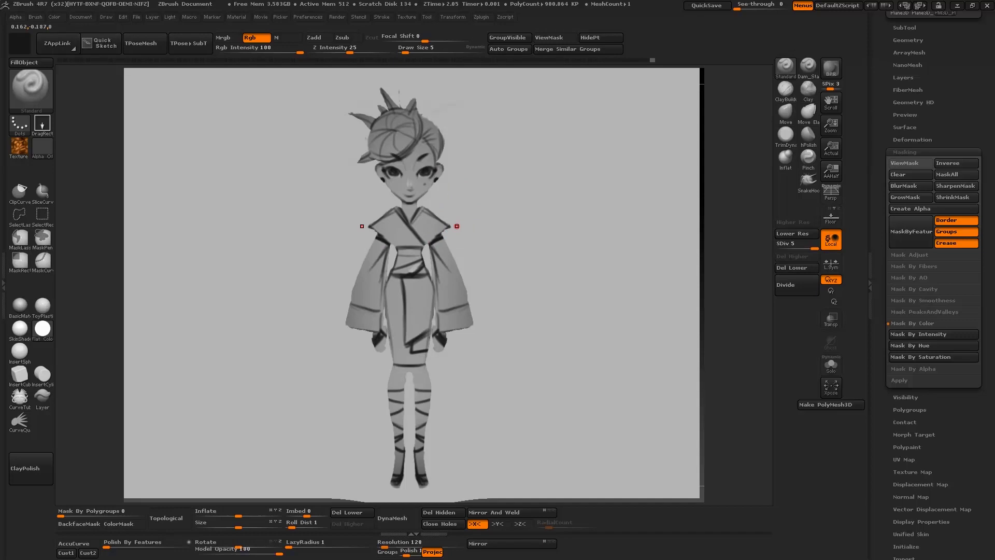
# - Paint a dark neck band, collar folds, and shadows at the shoulders, sleeve hems and below the skirt
pyautogui.hotkey('ctrl', 'shift', 'z')
pyautogui.hotkey('ctrl', 'shift', 'z')
pyautogui.hotkey('ctrl', 'shift', 'z')
pyautogui.hotkey('ctrl', 'shift', 'z')
pyautogui.hotkey('ctrl', 'shift', 'z')
pyautogui.hotkey('ctrl', 'shift', 'z')
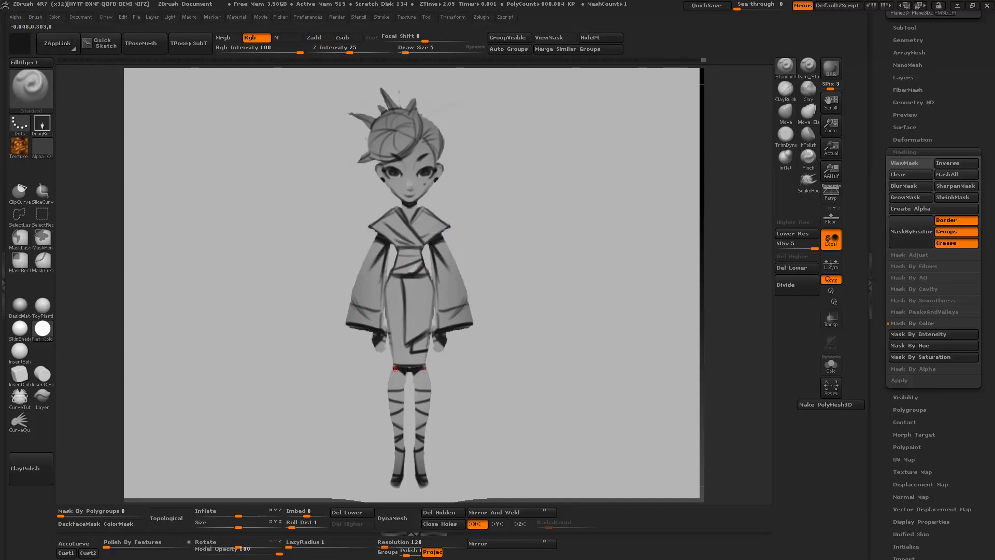
# - Shade the sleeves, skirt and legs softly with a larger brush, and add finer fold lines to the clothing
pyautogui.hotkey('ctrl', 'shift', 'z')
pyautogui.hotkey('ctrl', 'shift', 'z')
pyautogui.hotkey('ctrl', 'shift', 'z')
pyautogui.hotkey('ctrl', 'shift', 'z')
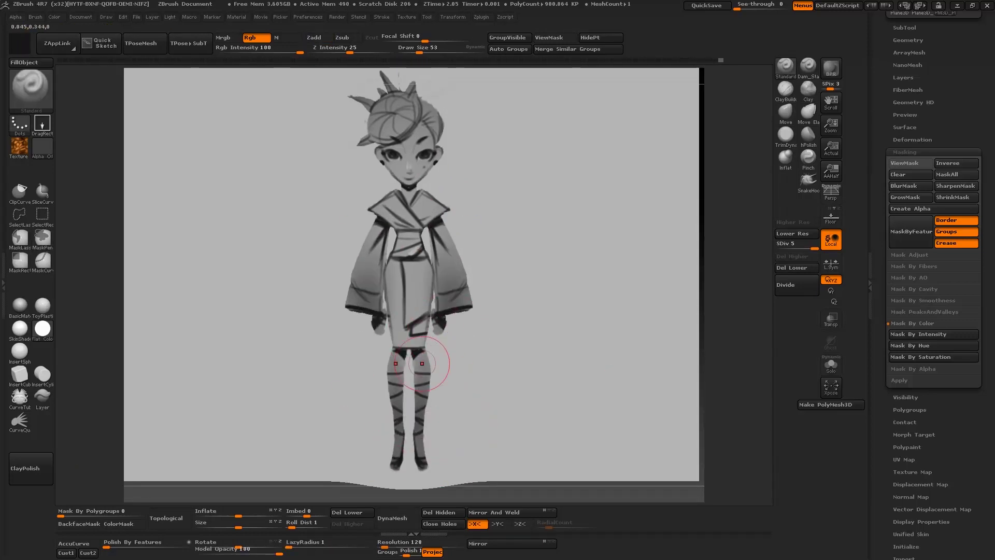
pyautogui.hotkey('ctrl', 'shift', 'z')
pyautogui.hotkey('ctrl', 'shift', 'z')
pyautogui.hotkey('ctrl', 'shift', 'z')
pyautogui.hotkey('ctrl', 'shift', 'z')
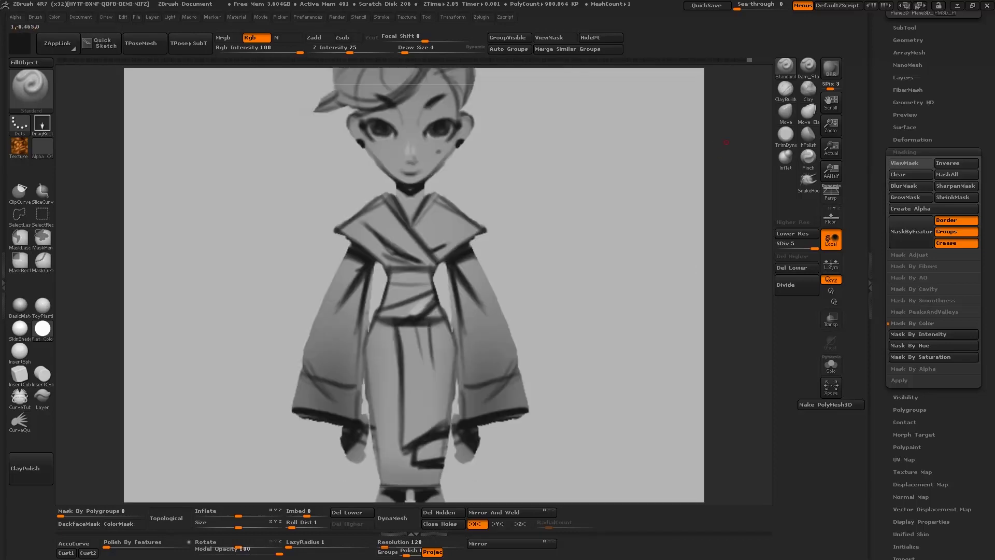
# - Repaint the nose as small nostril marks and replace the mouth with small dark lips
pyautogui.hotkey('ctrl', 'shift', 'z')
pyautogui.hotkey('ctrl', 'shift', 'z')
pyautogui.hotkey('ctrl', 'shift', 'z')
pyautogui.hotkey('ctrl', 'shift', 'z')
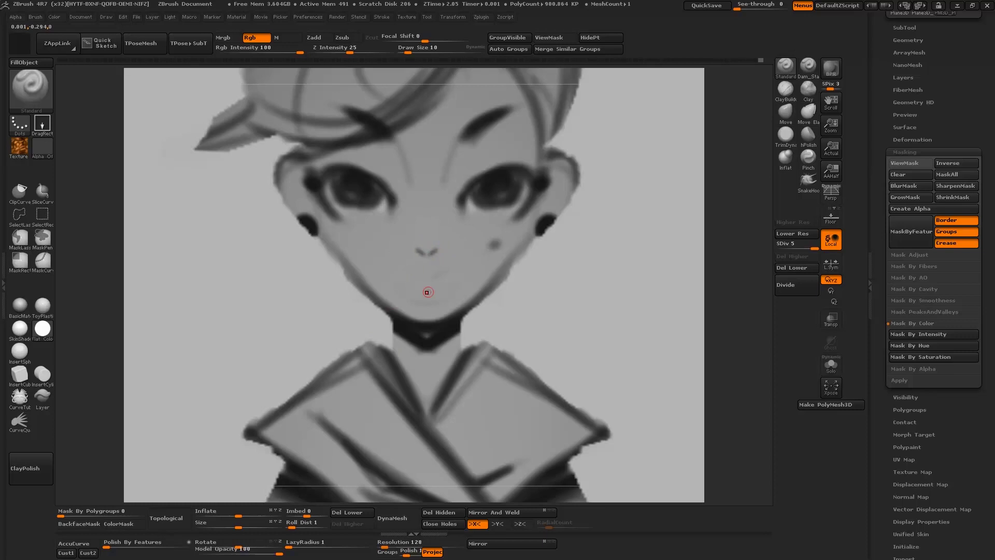
pyautogui.moveTo(427, 273)
pyautogui.mouseDown()
pyautogui.moveTo(411, 279)
pyautogui.moveTo(426, 285)
pyautogui.mouseUp()
pyautogui.press('f')
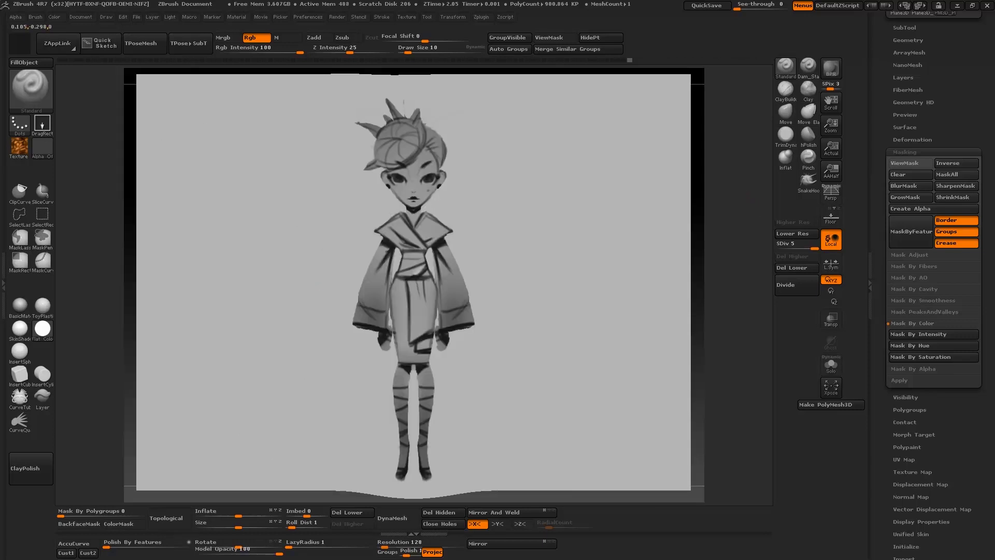
# - Refine the eyes with colours sampled from the painting, darkening the upper lids and lightening the lower irises, and thicken the eyebrows
pyautogui.keyDown('alt'); pyautogui.moveTo(760, 205); pyautogui.dragTo(760, 239); pyautogui.keyUp('alt')
pyautogui.press('c')
pyautogui.moveTo(465, 120)
pyautogui.mouseDown()
pyautogui.moveTo(474, 148)
pyautogui.moveTo(479, 139)
pyautogui.moveTo(470, 137)
pyautogui.mouseUp()
pyautogui.press('c')
pyautogui.moveTo(472, 132)
pyautogui.mouseDown()
pyautogui.moveTo(462, 130)
pyautogui.moveTo(476, 136)
pyautogui.moveTo(466, 148)
pyautogui.moveTo(473, 138)
pyautogui.mouseUp()
pyautogui.press('c')
pyautogui.press('c')
pyautogui.press('v')
pyautogui.press('c')
pyautogui.hotkey('ctrl', 'z')
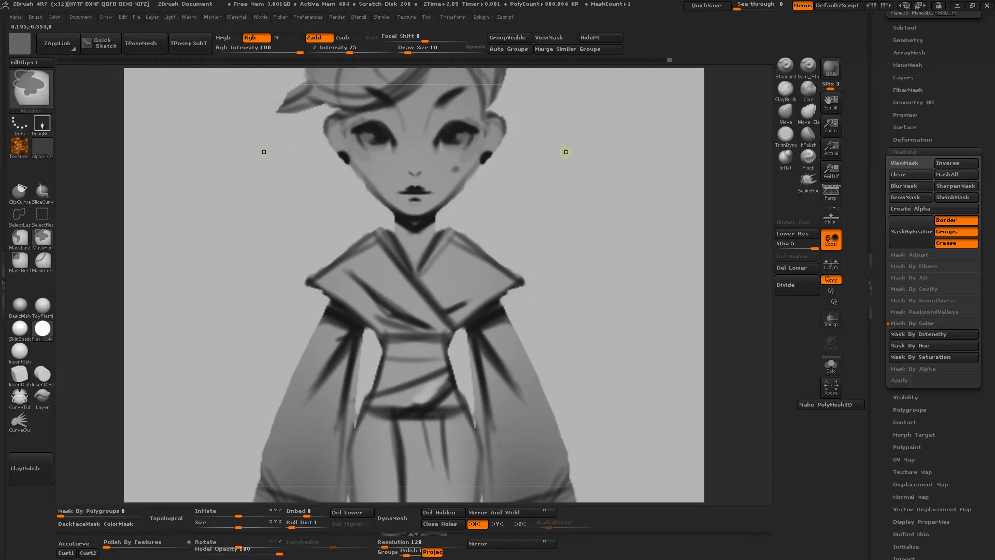
pyautogui.press('c')
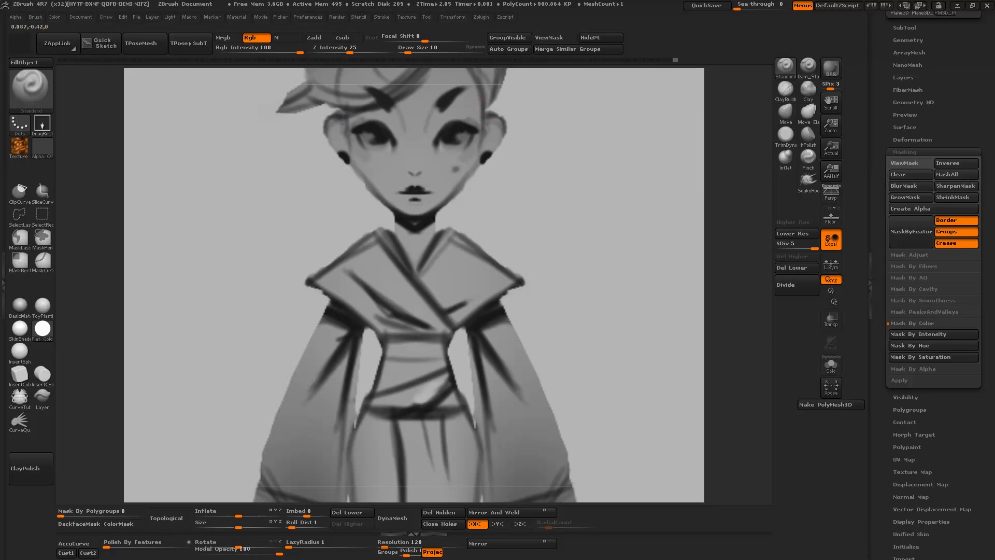
# - Paint dark strands swept back from the right temple and define the side hairline down to the ear, without symmetry
pyautogui.keyDown('alt'); pyautogui.moveTo(497, 278); pyautogui.dragTo(462, 364, button='right'); pyautogui.keyUp('alt')
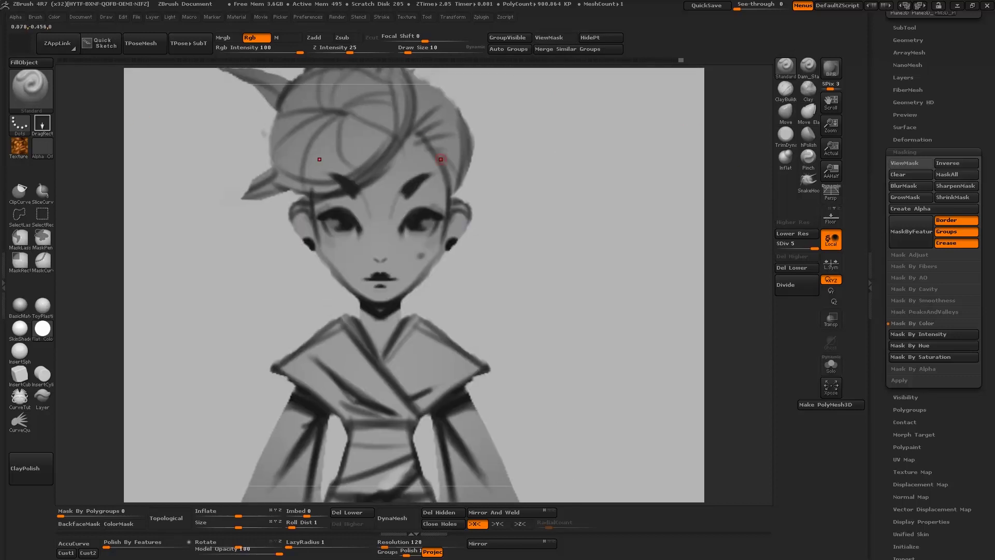
pyautogui.press('x')
pyautogui.moveTo(438, 208)
pyautogui.mouseDown()
pyautogui.moveTo(421, 136)
pyautogui.moveTo(440, 164)
pyautogui.moveTo(455, 120)
pyautogui.mouseUp()
pyautogui.hotkey('ctrl', 'z')
pyautogui.moveTo(421, 147); pyautogui.dragTo(457, 133)
pyautogui.moveTo(430, 162); pyautogui.dragTo(435, 248)
pyautogui.moveTo(434, 161); pyautogui.dragTo(436, 272)
pyautogui.moveTo(440, 228); pyautogui.dragTo(434, 270)
pyautogui.moveTo(529, 200)
pyautogui.keyDown('alt'); pyautogui.mouseDown(button='right')
pyautogui.moveTo(521, 112)
pyautogui.moveTo(539, 165)
pyautogui.mouseUp(button='right'); pyautogui.keyUp('alt')
pyautogui.moveTo(437, 164)
pyautogui.keyDown('shift'); pyautogui.mouseDown()
pyautogui.moveTo(437, 258)
pyautogui.moveTo(449, 241)
pyautogui.mouseUp(); pyautogui.keyUp('shift')
# - Add soft mirrored shading across the cheeks at draw size 47, and shade the neck with a smaller brush
pyautogui.keyDown('ctrl'); pyautogui.moveTo(549, 218); pyautogui.dragTo(550, 192, button='right'); pyautogui.keyUp('ctrl')
pyautogui.press('s')
pyautogui.moveTo(426, 250)
pyautogui.mouseDown()
pyautogui.moveTo(437, 251)
pyautogui.moveTo(428, 225)
pyautogui.mouseUp()
pyautogui.press('x')
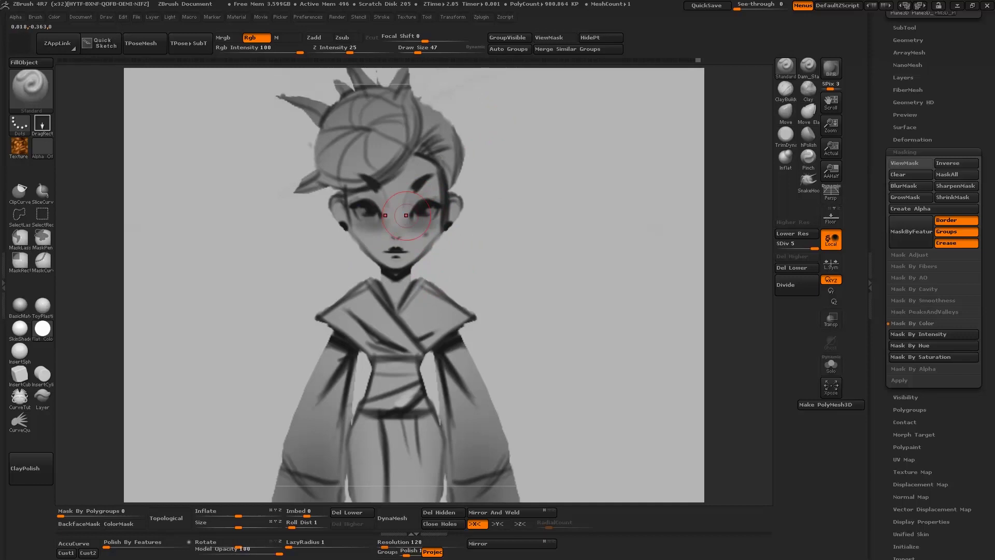
pyautogui.press('s')
pyautogui.moveTo(431, 291); pyautogui.dragTo(425, 291)
pyautogui.moveTo(408, 283); pyautogui.dragTo(399, 299)
# - Add soft shading down both sleeves with mirrored strokes at draw size 42
pyautogui.keyDown('ctrl'); pyautogui.moveTo(660, 258); pyautogui.dragTo(657, 217, button='right'); pyautogui.keyUp('ctrl')
pyautogui.press('s')
pyautogui.moveTo(435, 292); pyautogui.dragTo(444, 292)
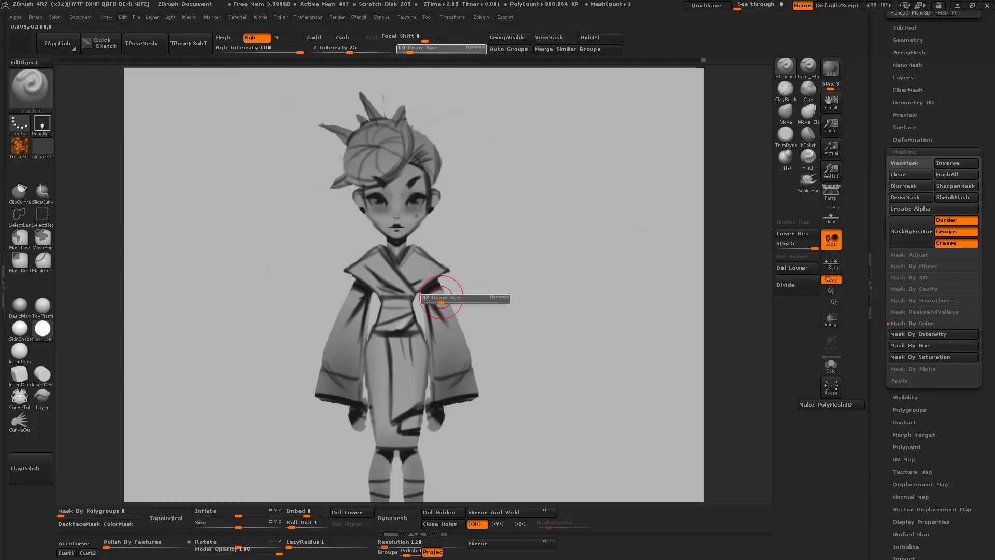
pyautogui.moveTo(369, 303); pyautogui.dragTo(359, 381)
pyautogui.moveTo(462, 299); pyautogui.dragTo(467, 345)
# - Deepen the mirrored shading on the collar edges, sleeves and sides of the robe at draw size 35
pyautogui.press('s')
pyautogui.moveTo(421, 288); pyautogui.dragTo(420, 285)
pyautogui.press('x')
pyautogui.press('x')
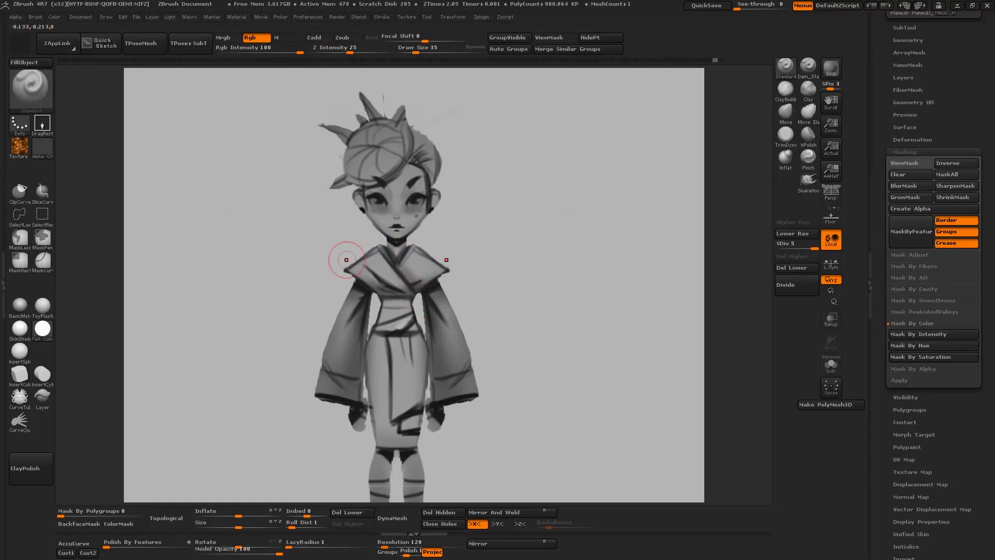
pyautogui.moveTo(350, 268); pyautogui.dragTo(378, 250)
pyautogui.keyDown('alt'); pyautogui.moveTo(702, 237); pyautogui.dragTo(682, 159, button='right'); pyautogui.keyUp('alt')
pyautogui.moveTo(364, 226)
pyautogui.mouseDown()
pyautogui.moveTo(353, 266)
pyautogui.moveTo(358, 355)
pyautogui.mouseUp()
pyautogui.moveTo(407, 267); pyautogui.dragTo(397, 363)
# - Shade the front of the skirt without symmetry, and shade both legs with mirrored strokes
pyautogui.press('x')
pyautogui.moveTo(383, 282); pyautogui.dragTo(373, 333)
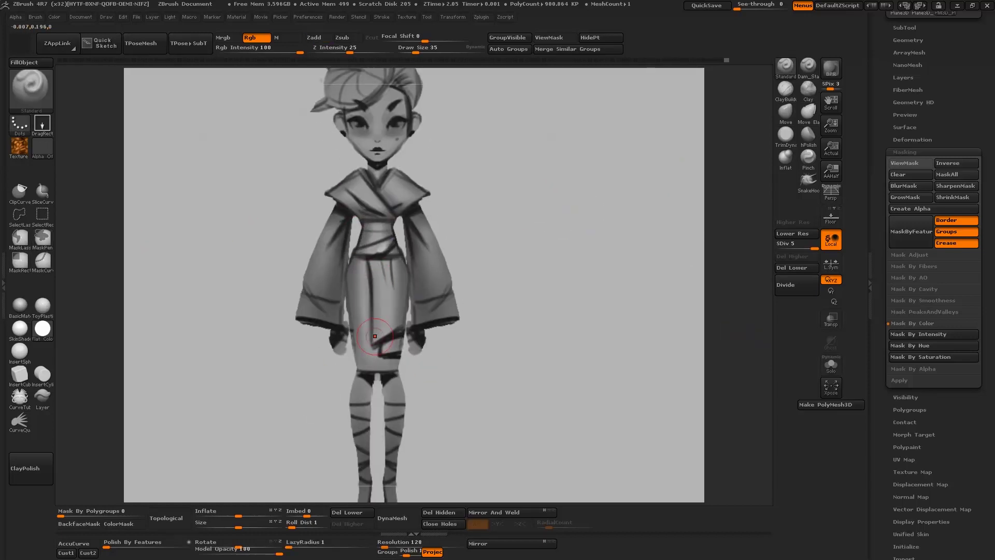
pyautogui.press('x')
pyautogui.moveTo(356, 369); pyautogui.dragTo(368, 425)
pyautogui.press('f')
pyautogui.moveTo(426, 442); pyautogui.dragTo(425, 466)
pyautogui.moveTo(420, 205); pyautogui.dragTo(441, 183)
pyautogui.hotkey('ctrl', 'z')
# - Darken the hair bun and side hair with soft shading at draw size 59, without symmetry
pyautogui.press('s')
pyautogui.keyDown('ctrl'); pyautogui.moveTo(712, 133); pyautogui.dragTo(736, 251, button='right'); pyautogui.keyUp('ctrl')
pyautogui.press('x')
pyautogui.moveTo(338, 209); pyautogui.dragTo(409, 220)
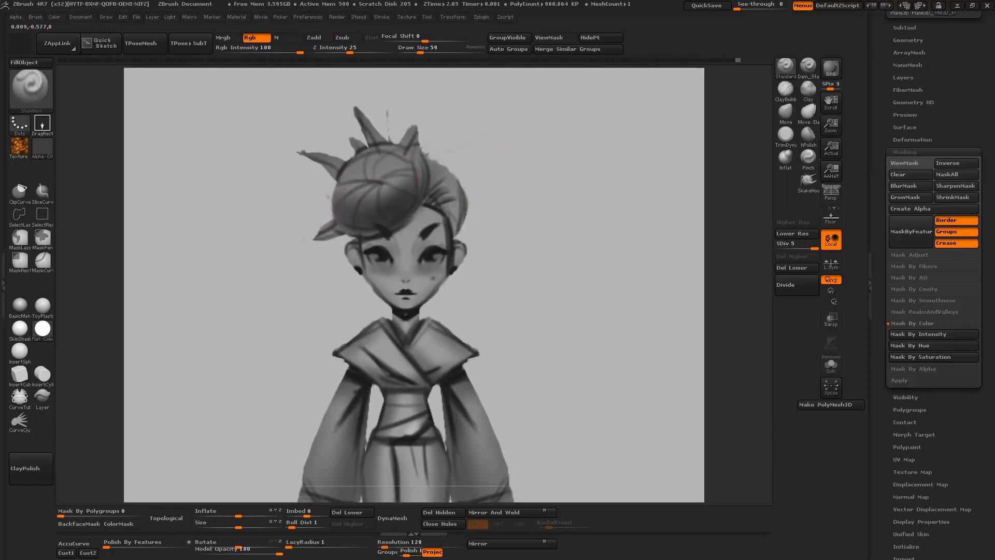
pyautogui.moveTo(394, 156); pyautogui.dragTo(437, 206)
# - Paint thin light highlight strokes on the bun and side hair at draw size 5, without symmetry
pyautogui.press('[')
pyautogui.press('[')
pyautogui.press('[')
pyautogui.press('x')
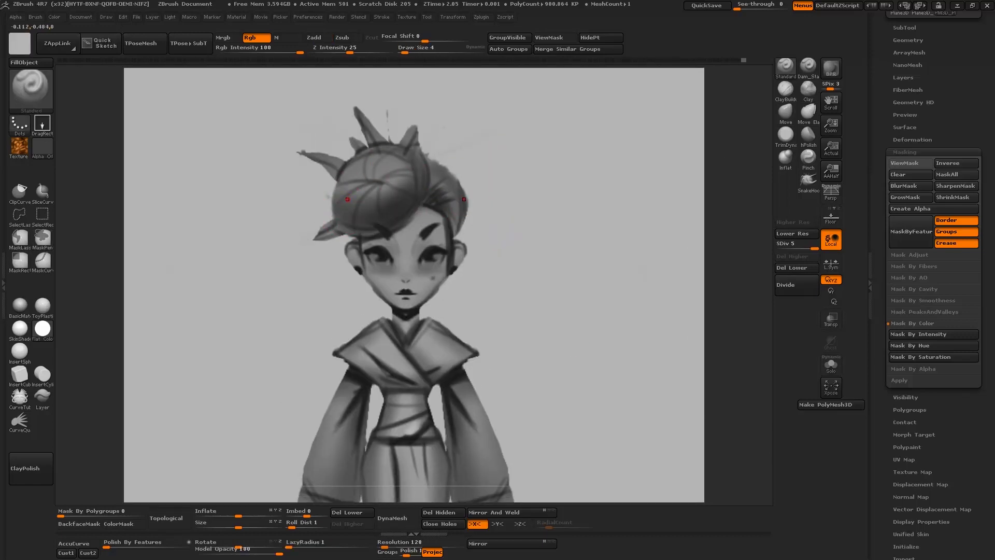
pyautogui.press('x')
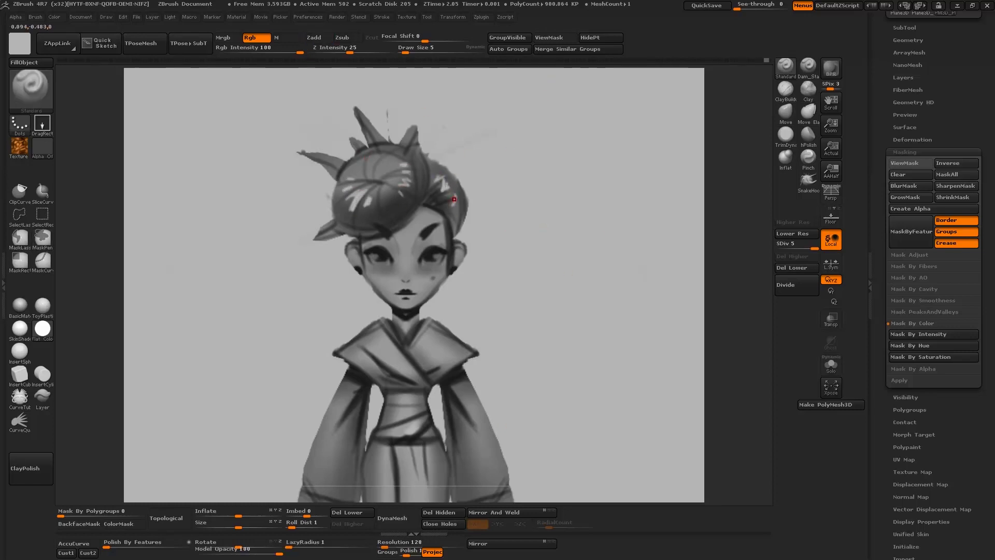
# - Add soft shading to the hair spikes at draw size 53, without symmetry
pyautogui.press(']')
pyautogui.press(']')
pyautogui.press(']')
pyautogui.press(']')
pyautogui.press(']')
pyautogui.press('x')
pyautogui.press('x')
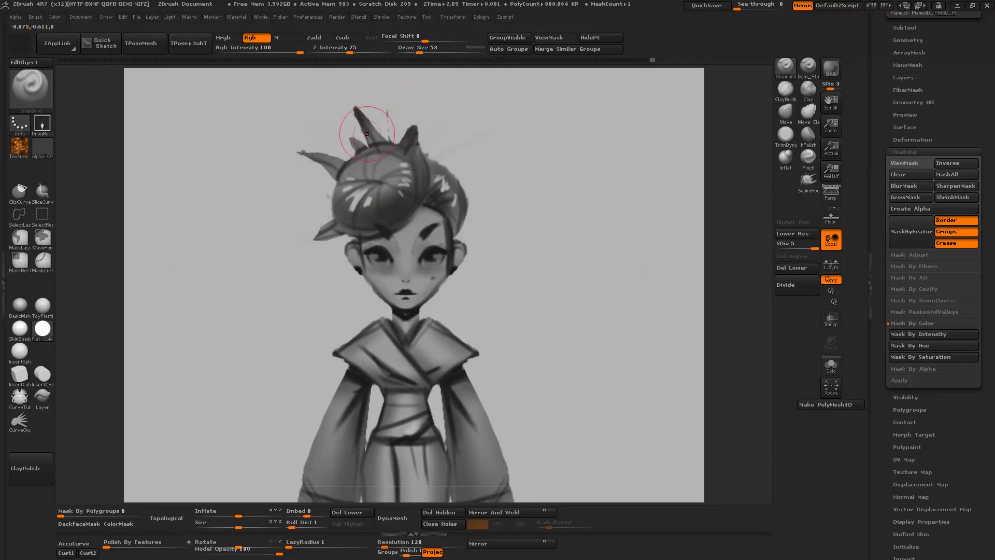
# - Clear the mask from the whole canvas plane and undo the trial stroke beside the figure
pyautogui.press('f')
pyautogui.keyDown('alt'); pyautogui.moveTo(720, 228); pyautogui.dragTo(665, 178); pyautogui.keyUp('alt')
pyautogui.press('[')
pyautogui.press('x')
pyautogui.moveTo(680, 283)
pyautogui.keyDown('alt'); pyautogui.mouseDown()
pyautogui.moveTo(682, 292)
pyautogui.moveTo(681, 275)
pyautogui.mouseUp(); pyautogui.keyUp('alt')
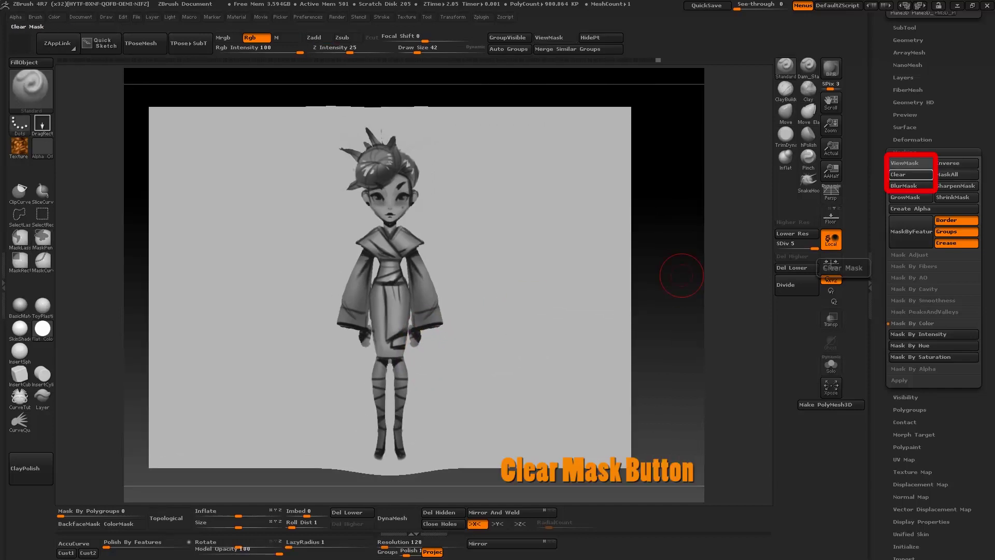
pyautogui.moveTo(433, 275)
pyautogui.mouseDown()
pyautogui.moveTo(448, 260)
pyautogui.moveTo(566, 317)
pyautogui.mouseUp()
pyautogui.hotkey('ctrl', 'z')
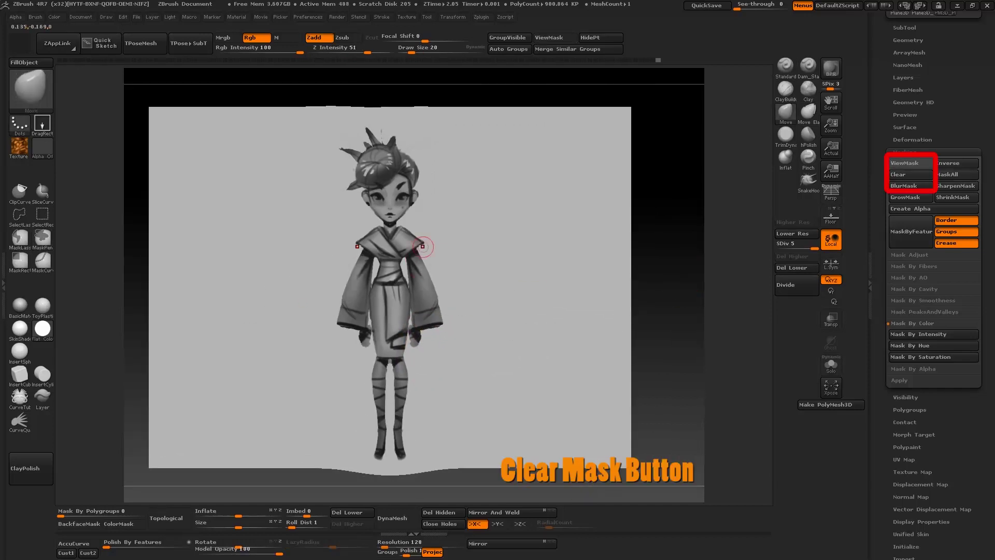
# - With the Move brush and symmetry, pull the sleeve cuffs outward and stretch the feet slightly down
pyautogui.press('b')
pyautogui.press('m')
pyautogui.press('v')
pyautogui.moveTo(327, 320); pyautogui.dragTo(321, 320)
pyautogui.moveTo(407, 446); pyautogui.dragTo(407, 450)
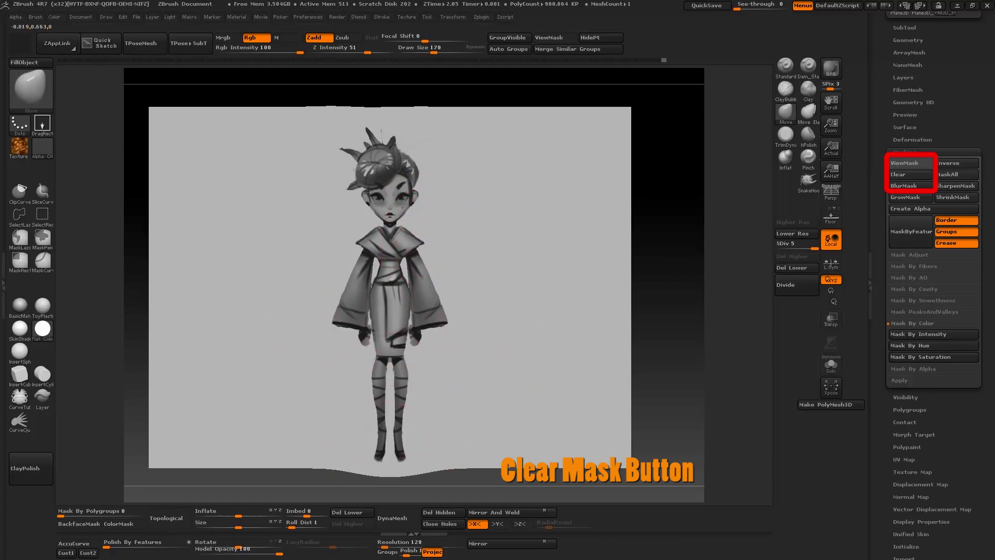
# - Push the lower jaw slightly outward on both sides with the Move brush at draw size 47
pyautogui.press(']')
pyautogui.moveTo(669, 301)
pyautogui.keyDown('alt'); pyautogui.mouseDown()
pyautogui.moveTo(676, 316)
pyautogui.moveTo(679, 249)
pyautogui.moveTo(661, 362)
pyautogui.mouseUp(); pyautogui.keyUp('alt')
pyautogui.press('[')
pyautogui.press('[')
pyautogui.press('[')
pyautogui.moveTo(373, 203); pyautogui.dragTo(382, 200)
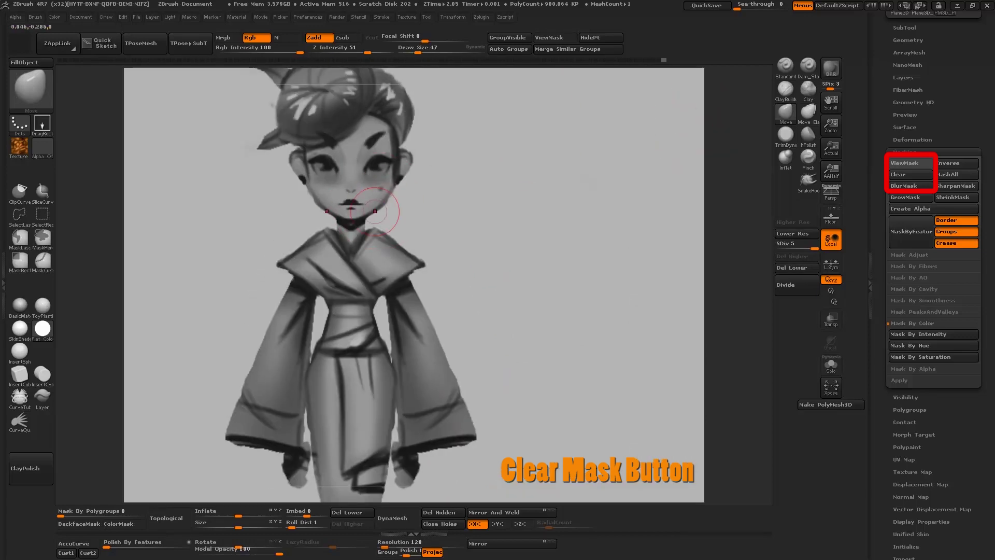
# - Lower the upper head slightly and tuck in the sides of the face with a larger Move brush
pyautogui.keyDown('ctrl'); pyautogui.moveTo(409, 137); pyautogui.dragTo(419, 161, button='right'); pyautogui.keyUp('ctrl')
pyautogui.press(']')
pyautogui.press(']')
pyautogui.press(']')
pyautogui.press(']')
pyautogui.moveTo(338, 134); pyautogui.dragTo(340, 140)
pyautogui.moveTo(387, 176); pyautogui.dragTo(383, 177)
pyautogui.press('[')
pyautogui.press('[')
pyautogui.press('[')
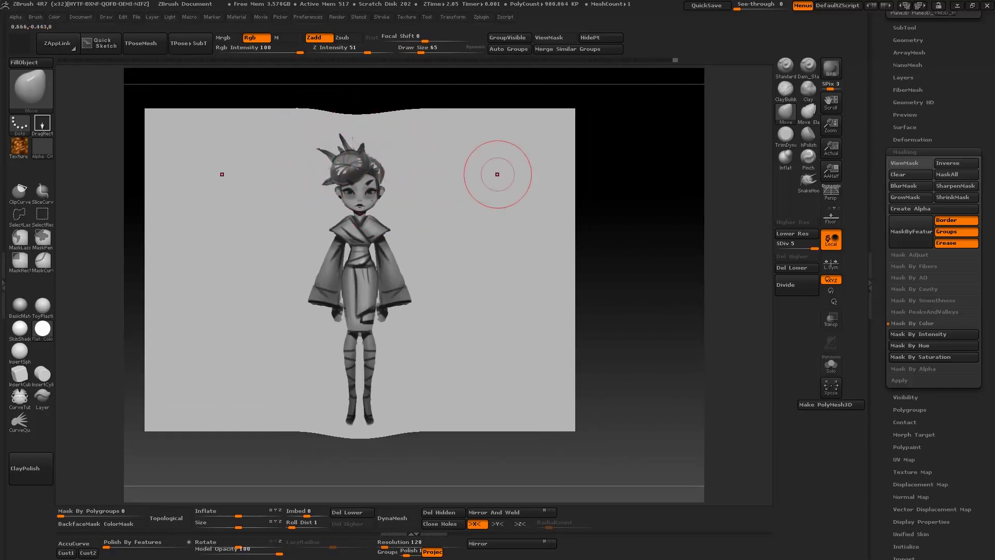
# - Pull the shoulder area down and inward on both sides with an enlarged Move brush
pyautogui.keyDown('ctrl'); pyautogui.moveTo(497, 173); pyautogui.dragTo(492, 199, button='right'); pyautogui.keyUp('ctrl')
pyautogui.keyDown('alt'); pyautogui.moveTo(493, 199); pyautogui.dragTo(473, 264, button='right'); pyautogui.keyUp('alt')
pyautogui.press(']')
pyautogui.press(']')
pyautogui.press(']')
pyautogui.moveTo(386, 204); pyautogui.dragTo(369, 228)
pyautogui.press('[')
pyautogui.press('[')
pyautogui.press('[')
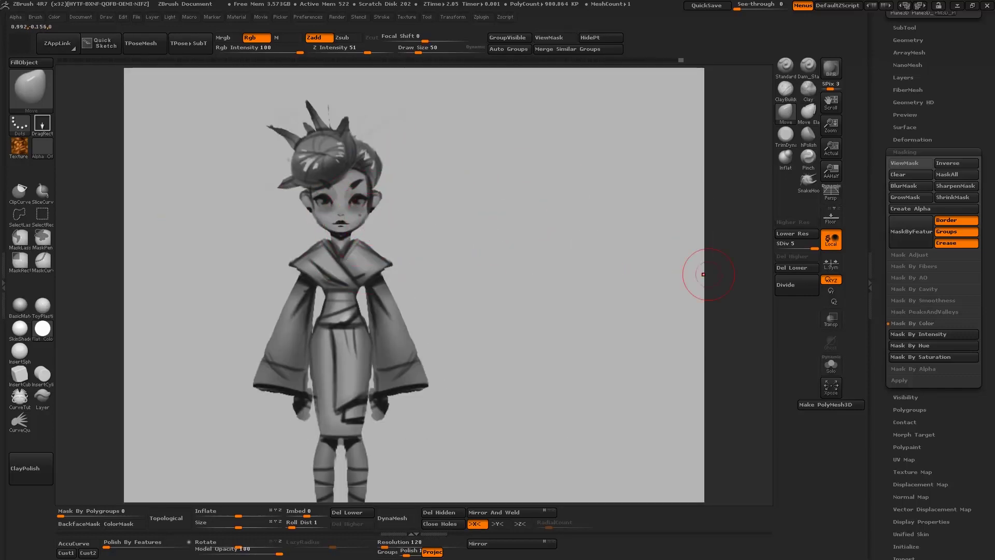
pyautogui.keyDown('alt'); pyautogui.moveTo(708, 275); pyautogui.dragTo(678, 143); pyautogui.keyUp('alt')
pyautogui.press(']')
pyautogui.press(']')
pyautogui.press(']')
pyautogui.moveTo(396, 227); pyautogui.dragTo(394, 198)
pyautogui.hotkey('ctrl', 'z')
# - Nudge the lips slightly upward with a small Move brush
pyautogui.press('[')
pyautogui.press('[')
pyautogui.press('[')
pyautogui.keyDown('alt'); pyautogui.moveTo(713, 143); pyautogui.dragTo(681, 249); pyautogui.keyUp('alt')
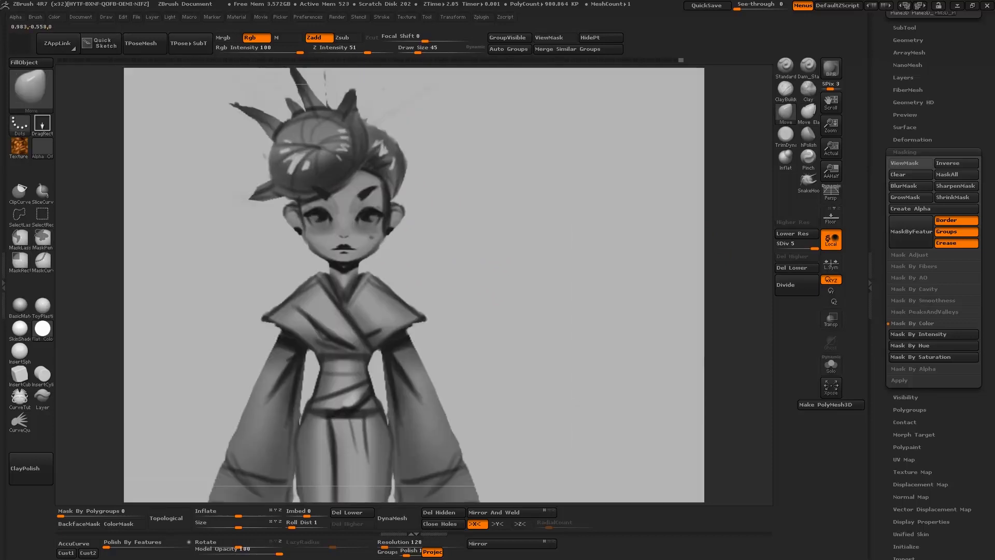
pyautogui.press('[')
pyautogui.press('[')
pyautogui.press('[')
pyautogui.moveTo(346, 249); pyautogui.dragTo(346, 246)
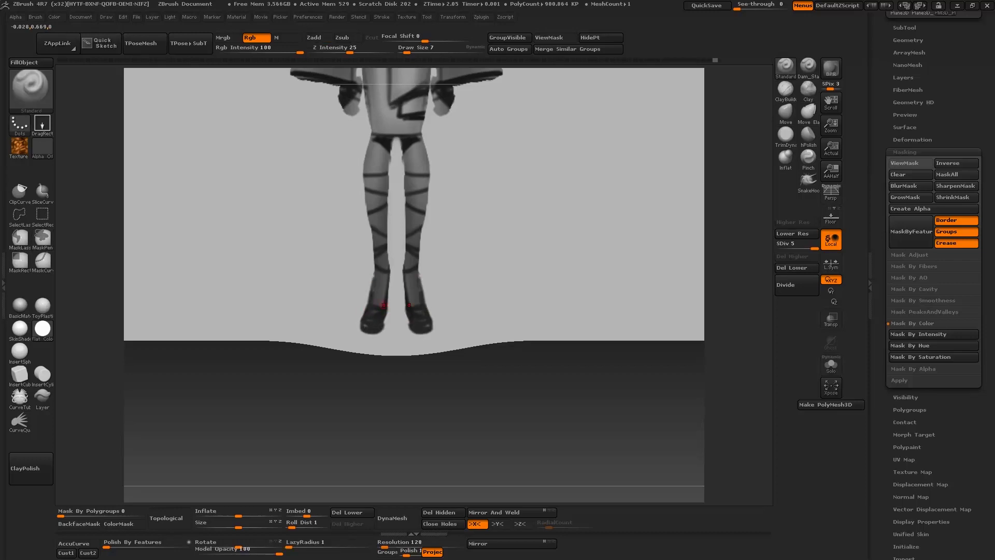
# - Paint the boot shafts dark with mirrored Standard brush strokes at draw size 7
pyautogui.moveTo(381, 285)
pyautogui.mouseDown()
pyautogui.moveTo(378, 295)
pyautogui.moveTo(384, 289)
pyautogui.mouseUp()
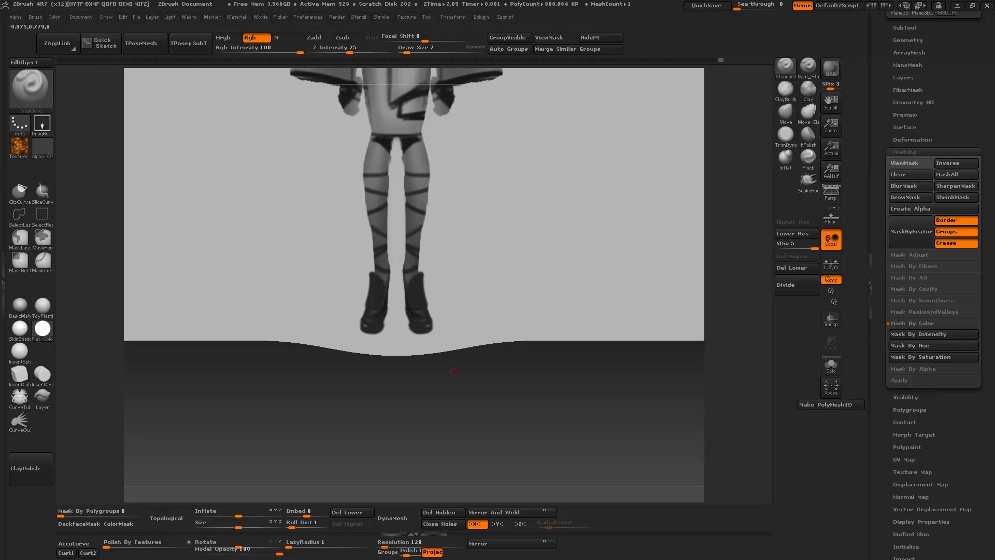
pyautogui.moveTo(384, 288)
pyautogui.keyDown('ctrl'); pyautogui.mouseDown(button='right')
pyautogui.moveTo(384, 228)
pyautogui.moveTo(385, 284)
pyautogui.mouseUp(button='right'); pyautogui.keyUp('ctrl')
pyautogui.moveTo(381, 277); pyautogui.dragTo(384, 280)
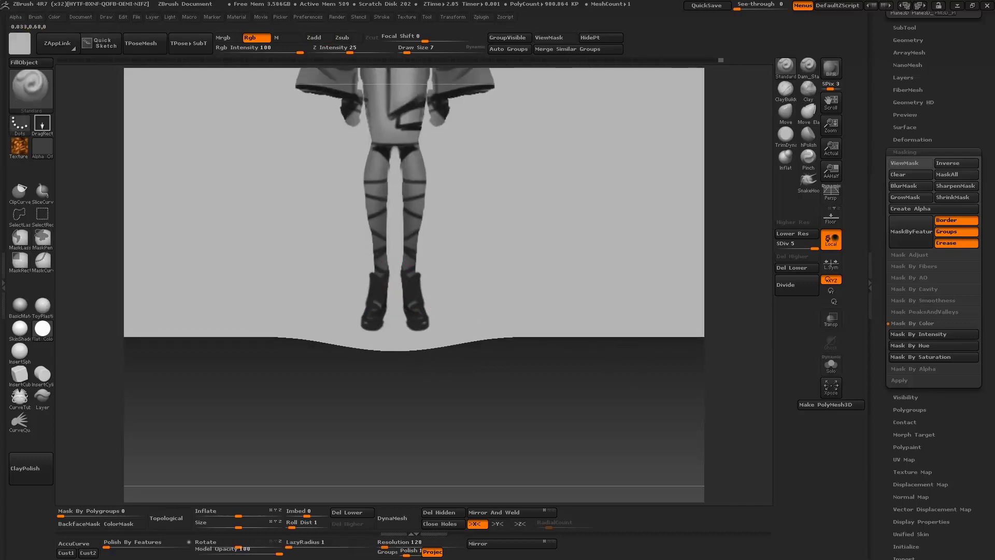
# - Paint light patches on the boots' shafts and insteps, and tone them down with a sampled grey
pyautogui.moveTo(389, 280); pyautogui.dragTo(390, 318)
pyautogui.moveTo(390, 315)
pyautogui.keyDown('ctrl'); pyautogui.mouseDown(button='right')
pyautogui.moveTo(642, 154)
pyautogui.moveTo(607, 374)
pyautogui.mouseUp(button='right'); pyautogui.keyUp('ctrl')
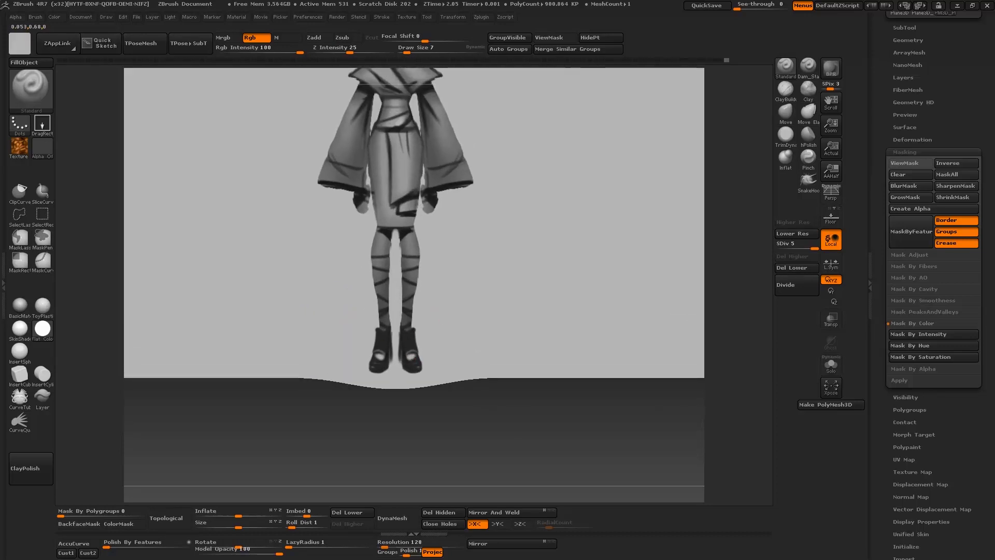
pyautogui.moveTo(409, 341)
pyautogui.keyDown('ctrl'); pyautogui.mouseDown(button='right')
pyautogui.moveTo(608, 202)
pyautogui.moveTo(422, 431)
pyautogui.mouseUp(button='right'); pyautogui.keyUp('ctrl')
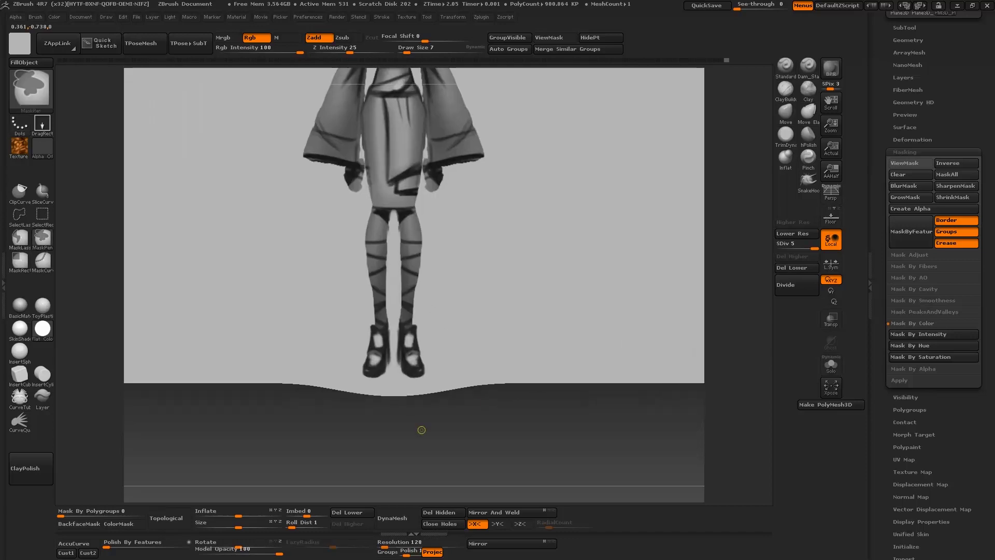
pyautogui.keyDown('ctrl'); pyautogui.moveTo(375, 255); pyautogui.dragTo(400, 308, button='right'); pyautogui.keyUp('ctrl')
pyautogui.press('c')
pyautogui.moveTo(365, 369); pyautogui.dragTo(364, 357)
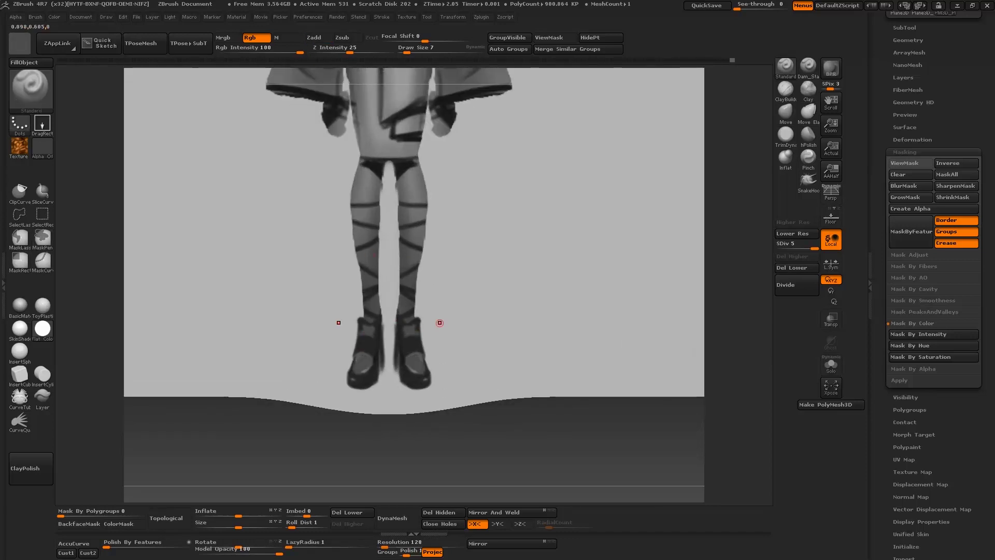
# - Refine the gloved hands with mirrored strokes, and paint fold lines on the skirt without symmetry
pyautogui.moveTo(440, 323)
pyautogui.keyDown('ctrl'); pyautogui.mouseDown(button='right')
pyautogui.moveTo(604, 255)
pyautogui.moveTo(428, 300)
pyautogui.mouseUp(button='right'); pyautogui.keyUp('ctrl')
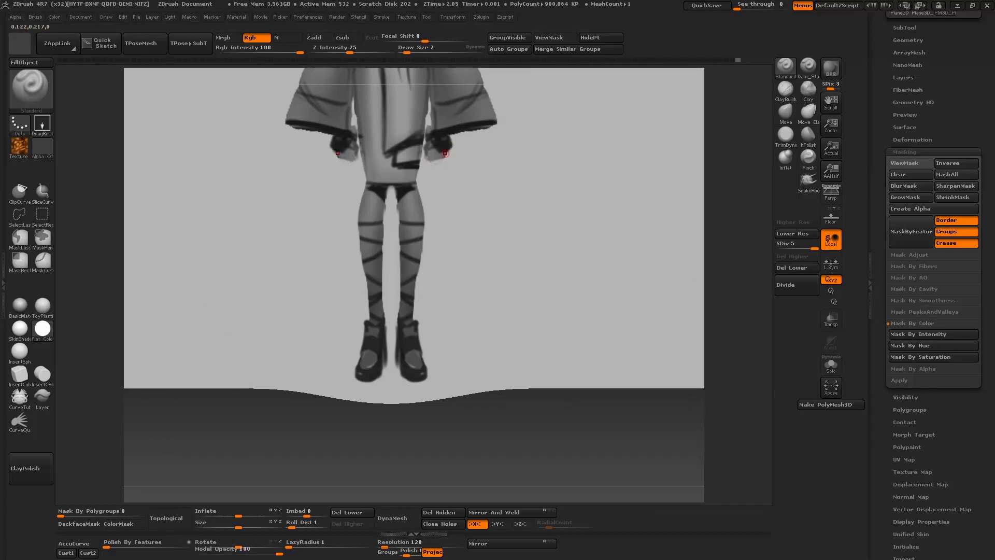
pyautogui.keyDown('alt'); pyautogui.moveTo(712, 220); pyautogui.dragTo(705, 246); pyautogui.keyUp('alt')
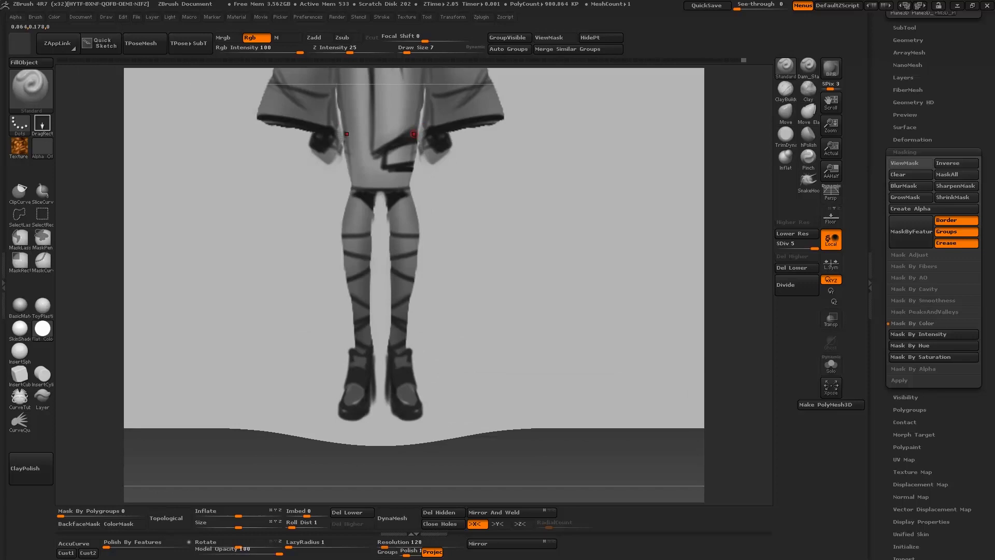
pyautogui.press('x')
pyautogui.moveTo(413, 134); pyautogui.dragTo(421, 99)
pyautogui.moveTo(726, 249)
pyautogui.mouseDown()
pyautogui.moveTo(720, 218)
pyautogui.moveTo(680, 388)
pyautogui.mouseUp()
pyautogui.moveTo(372, 307); pyautogui.dragTo(378, 227)
pyautogui.moveTo(355, 209); pyautogui.dragTo(358, 245)
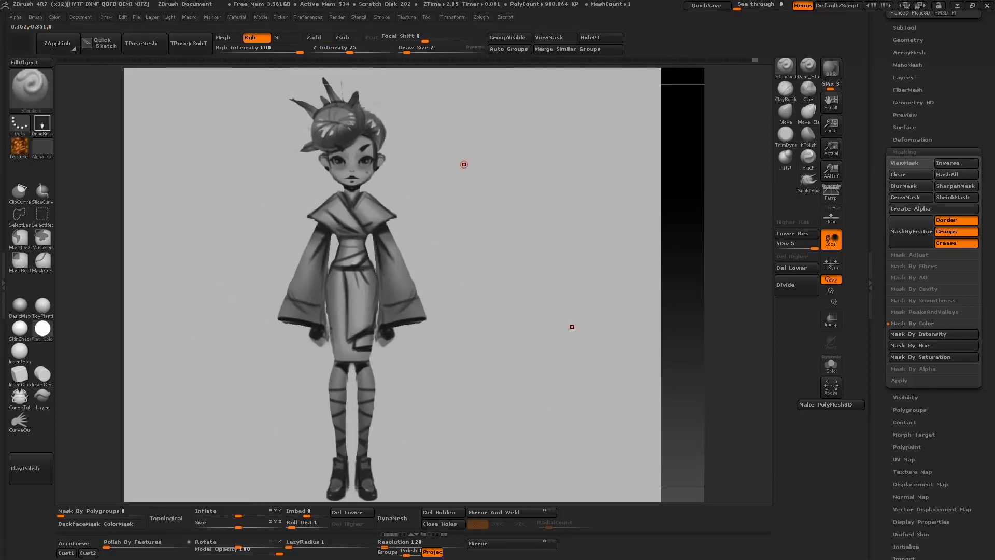
# - Darken the side hair beside the bun with a dark colour at draw size 28
pyautogui.keyDown('alt'); pyautogui.moveTo(721, 172); pyautogui.dragTo(724, 422); pyautogui.keyUp('alt')
pyautogui.press('s')
pyautogui.moveTo(323, 216); pyautogui.dragTo(325, 215)
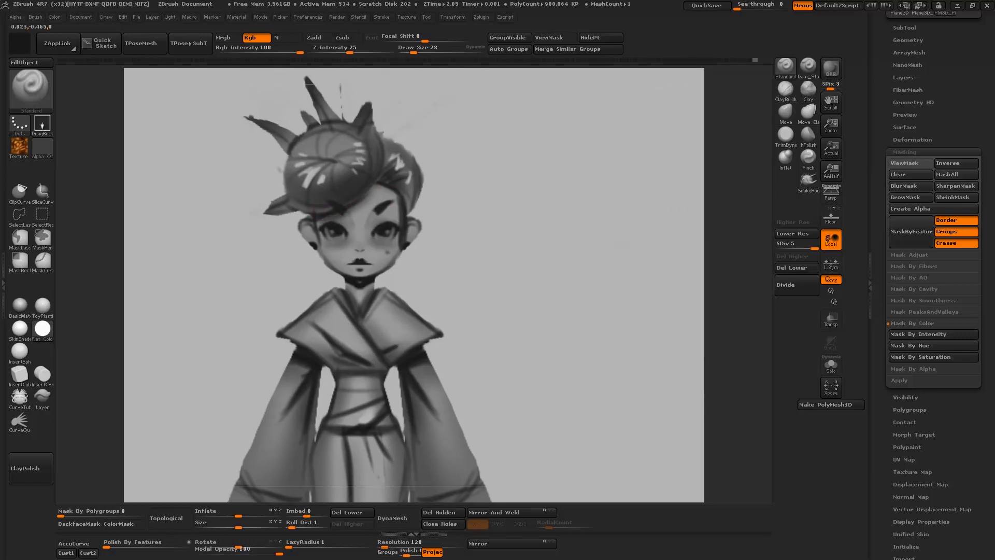
pyautogui.moveTo(380, 187); pyautogui.dragTo(395, 203)
# - Soften the dark band under the chin with a sampled grey at draw size 22, using symmetry
pyautogui.press('x')
pyautogui.moveTo(412, 238)
pyautogui.mouseDown()
pyautogui.moveTo(417, 224)
pyautogui.moveTo(375, 272)
pyautogui.moveTo(398, 261)
pyautogui.moveTo(351, 285)
pyautogui.mouseUp()
pyautogui.press('c')
pyautogui.press('s')
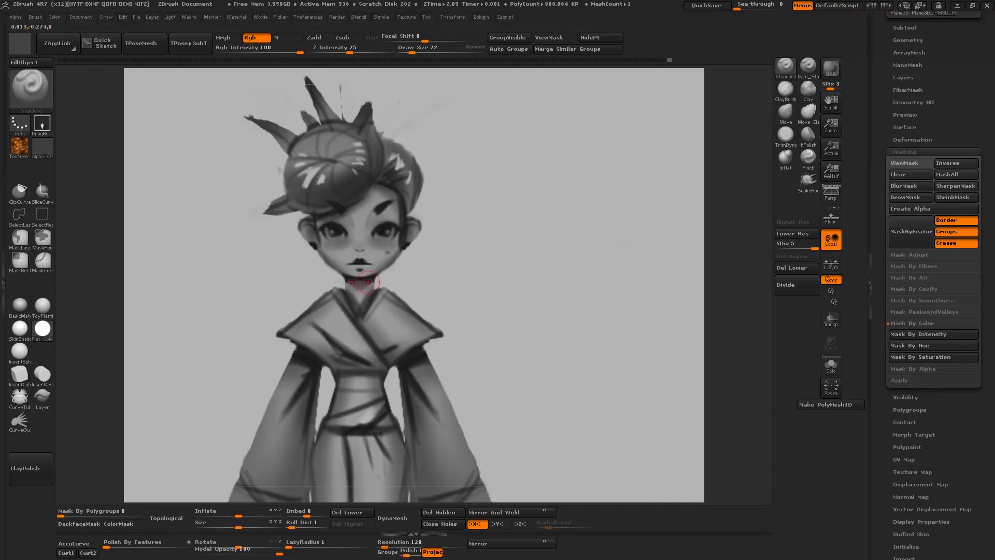
# - Paint a long dark hair strand hanging in front of one ear past the jaw, without symmetry, at draw size 9
pyautogui.press('[')
pyautogui.press('[')
pyautogui.press('[')
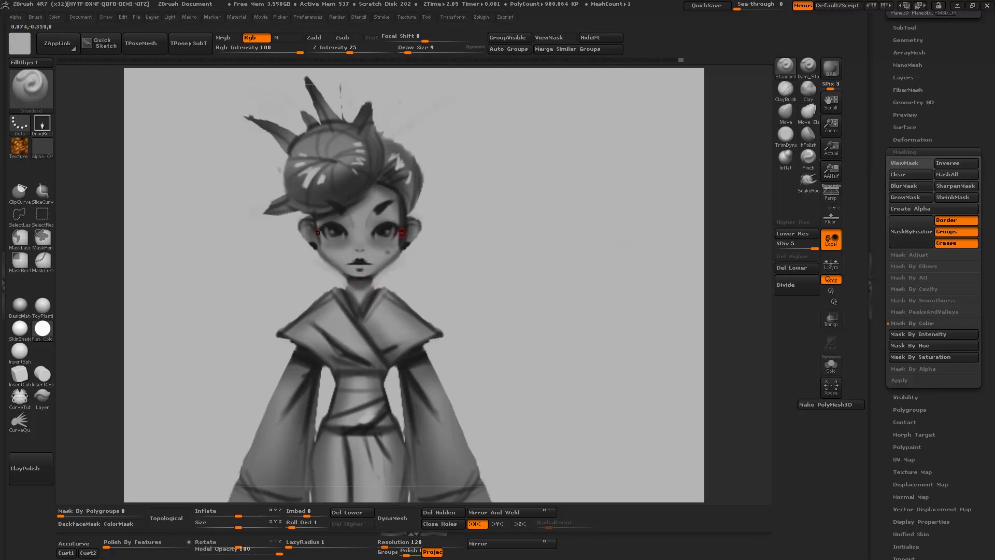
pyautogui.press('x')
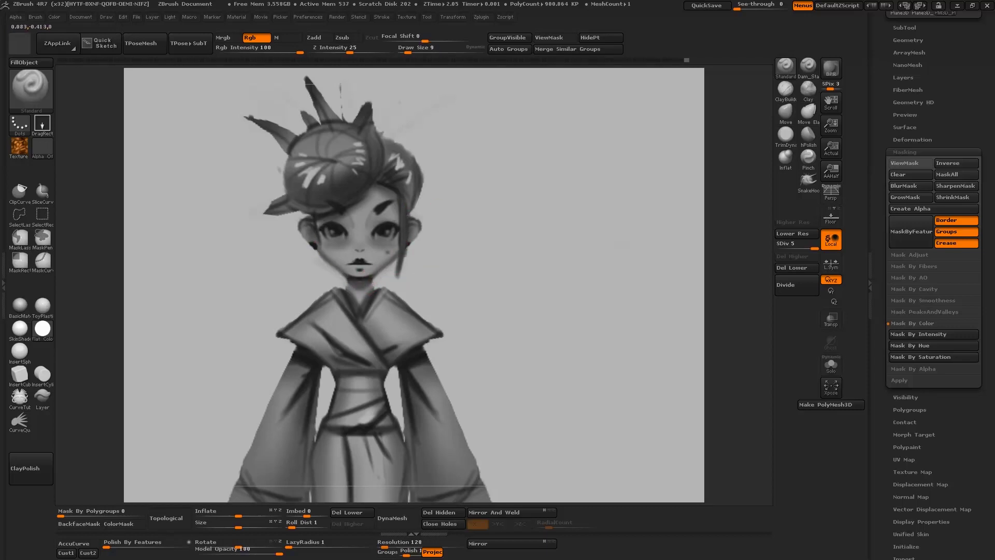
pyautogui.keyDown('alt'); pyautogui.moveTo(746, 332); pyautogui.dragTo(744, 384); pyautogui.keyUp('alt')
# - Define the jawline and chin's underside with mirrored dark strokes, and shade the cheeks at draw size 37
pyautogui.press('x')
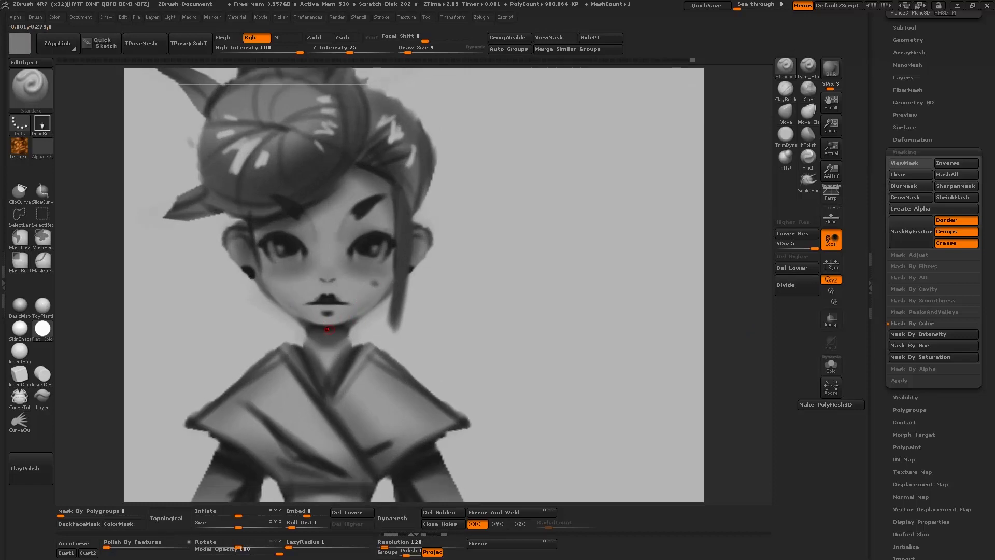
pyautogui.press('v')
pyautogui.moveTo(329, 329)
pyautogui.mouseDown()
pyautogui.moveTo(395, 269)
pyautogui.moveTo(374, 317)
pyautogui.mouseUp()
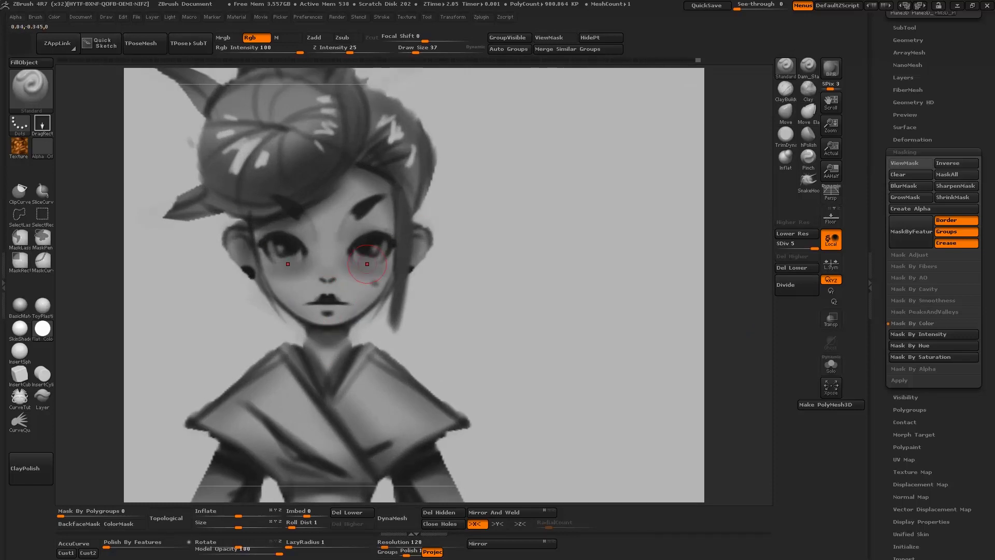
# - Paint small near-white highlights in the eyes at draw size 6, without symmetry
pyautogui.keyDown('alt'); pyautogui.moveTo(738, 244); pyautogui.dragTo(742, 178); pyautogui.keyUp('alt')
pyautogui.click(30, 44)
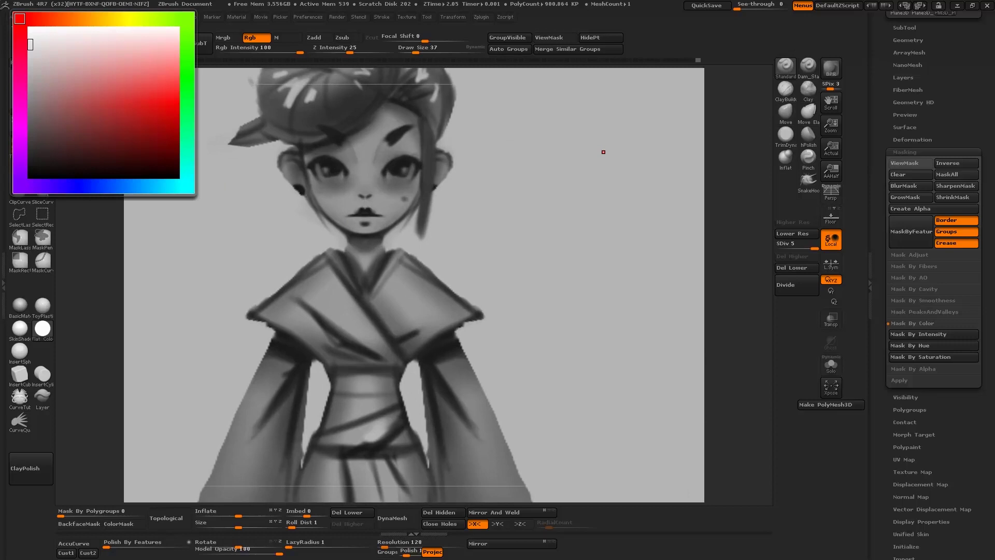
pyautogui.press('[')
pyautogui.press('[')
pyautogui.press('x')
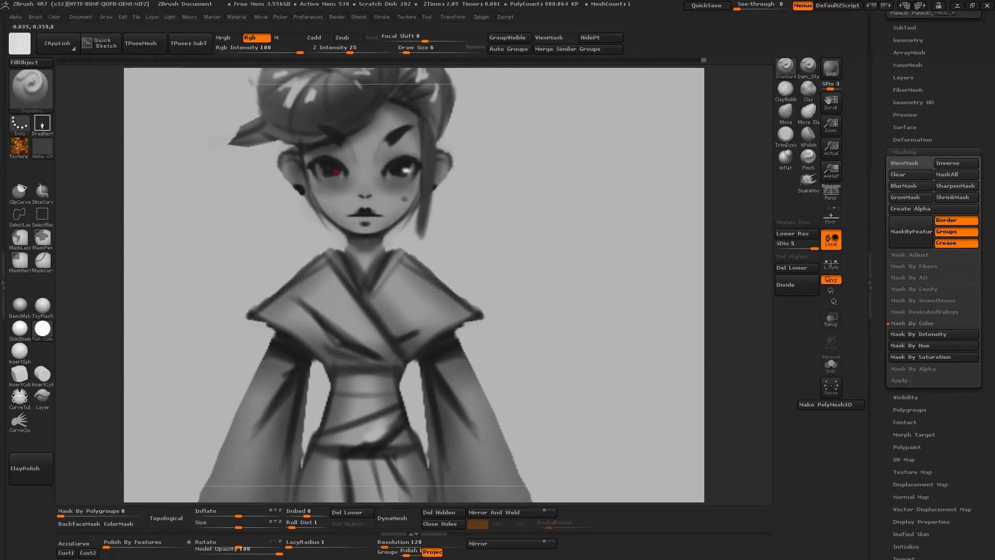
pyautogui.press('f')
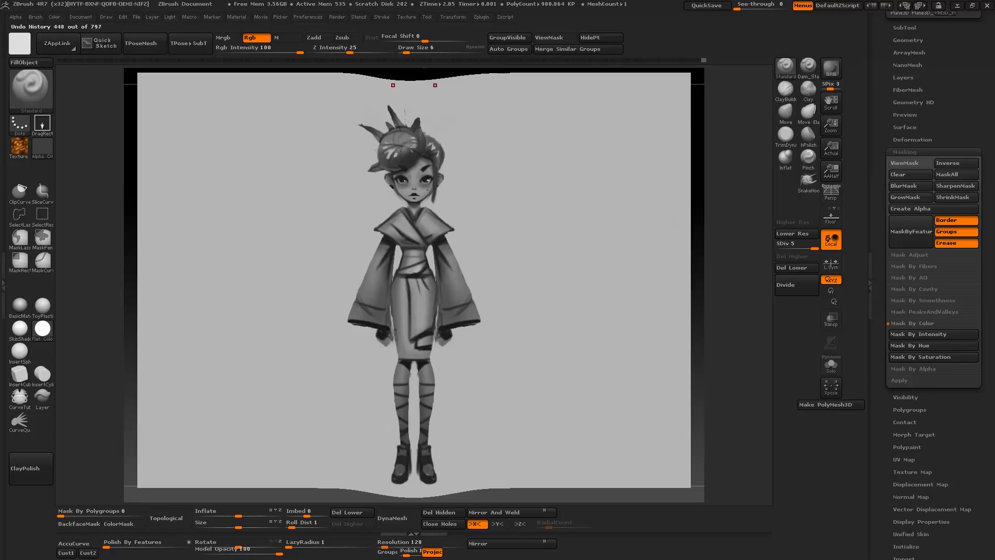
# - Try to paint over the background around the hair with a sampled grey at draw size 45, and undo the strokes
pyautogui.press('c')
pyautogui.press(']')
pyautogui.press(']')
pyautogui.press(']')
pyautogui.press(']')
pyautogui.moveTo(356, 122)
pyautogui.mouseDown()
pyautogui.moveTo(417, 105)
pyautogui.moveTo(441, 115)
pyautogui.mouseUp()
pyautogui.moveTo(358, 167); pyautogui.dragTo(366, 173)
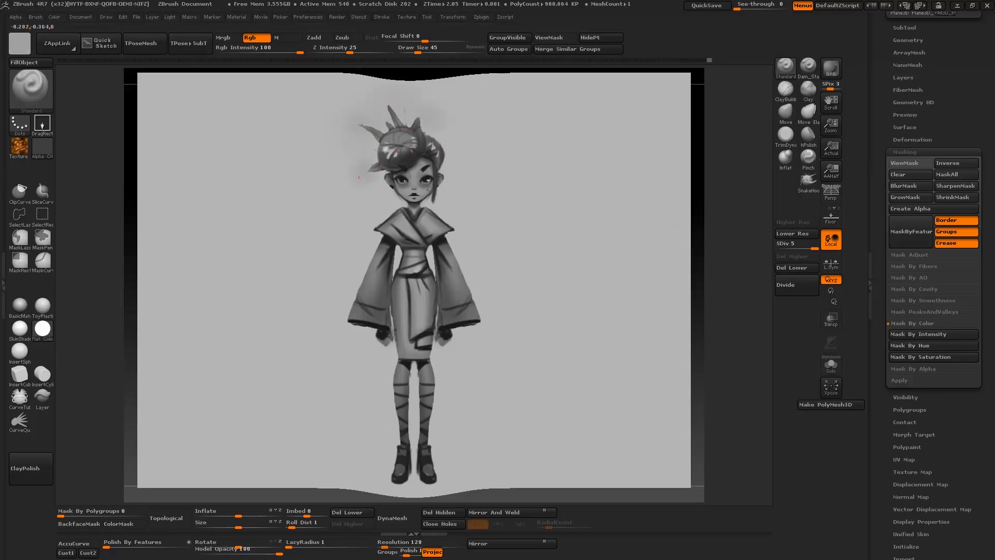
pyautogui.hotkey('ctrl', 'z')
pyautogui.hotkey('ctrl', 'z')
pyautogui.hotkey('ctrl', 'z')
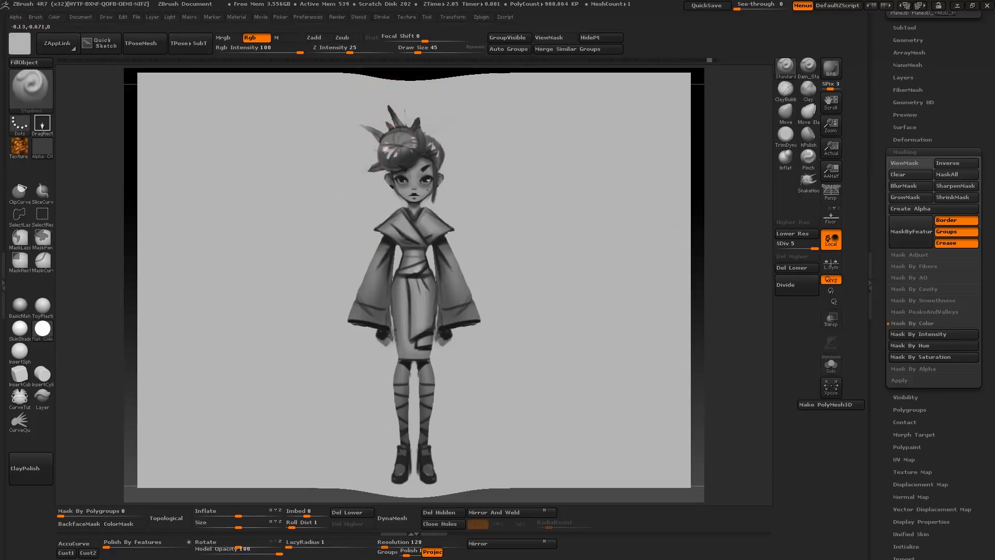
# - Fade the spiky hair strands beside the bun with a soft stroke of the background grey
pyautogui.press(']')
pyautogui.moveTo(387, 117); pyautogui.dragTo(369, 137)
# - Paint a soft dark ground shadow around both feet with symmetry at draw size 35
pyautogui.keyDown('alt'); pyautogui.moveTo(741, 337); pyautogui.dragTo(735, 258); pyautogui.keyUp('alt')
pyautogui.press('[')
pyautogui.press('[')
pyautogui.press('x')
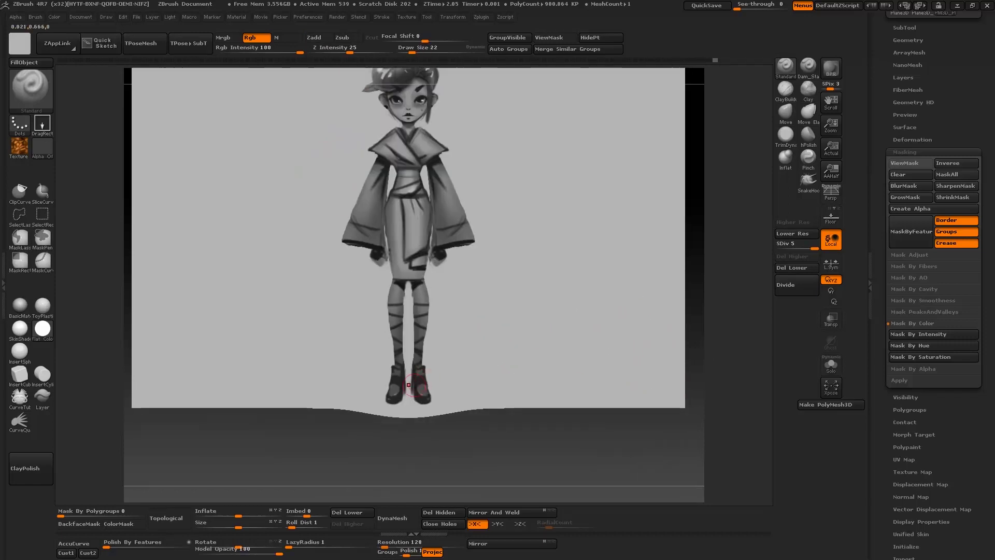
pyautogui.hotkey('ctrl', 'z')
pyautogui.moveTo(412, 385)
pyautogui.keyDown('alt'); pyautogui.mouseDown()
pyautogui.moveTo(410, 400)
pyautogui.moveTo(364, 396)
pyautogui.moveTo(386, 397)
pyautogui.moveTo(361, 385)
pyautogui.mouseUp(); pyautogui.keyUp('alt')
pyautogui.press(']')
pyautogui.press(']')
pyautogui.press('s')
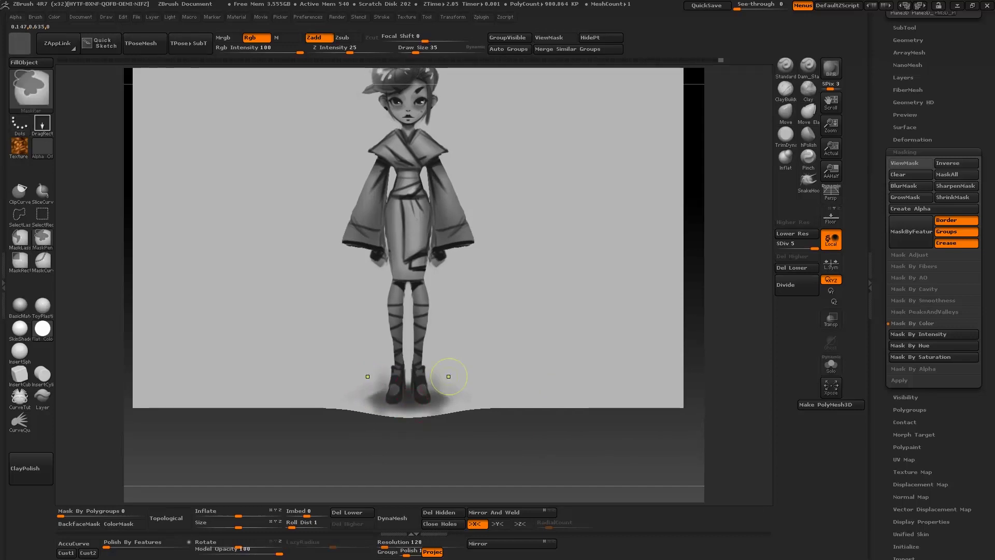
# - Try a short stroke on the fold near the skirt's hem, and undo it
pyautogui.moveTo(410, 395)
pyautogui.keyDown('alt'); pyautogui.mouseDown(button='right')
pyautogui.moveTo(407, 290)
pyautogui.moveTo(382, 332)
pyautogui.mouseUp(button='right'); pyautogui.keyUp('alt')
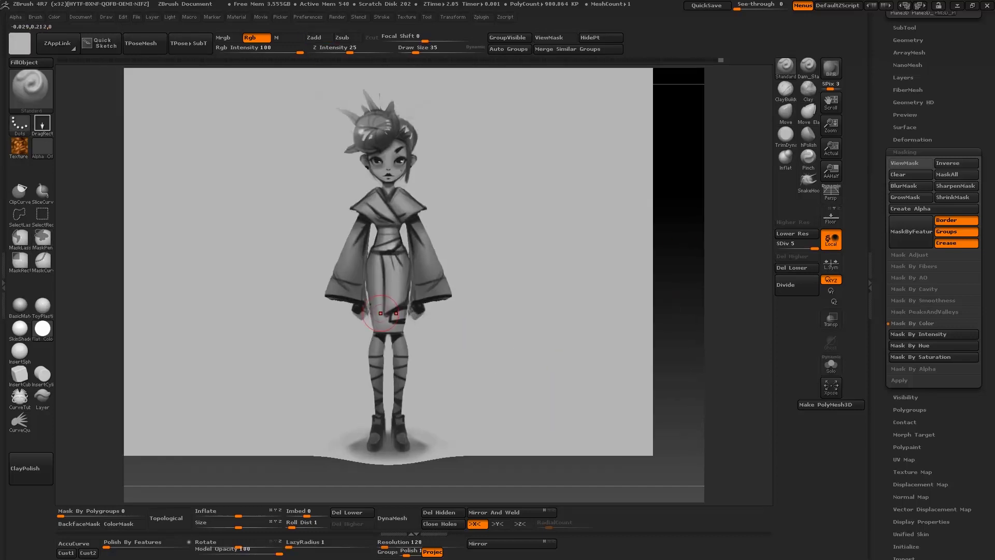
pyautogui.press('s')
pyautogui.click(390, 313)
pyautogui.press('v')
pyautogui.moveTo(391, 313)
pyautogui.mouseDown()
pyautogui.moveTo(402, 312)
pyautogui.moveTo(394, 315)
pyautogui.mouseUp()
pyautogui.hotkey('ctrl', 'z')
# - Add small round dark earrings below both ears with symmetry at draw size 6, and adjust their placement with the Move brush
pyautogui.press('x')
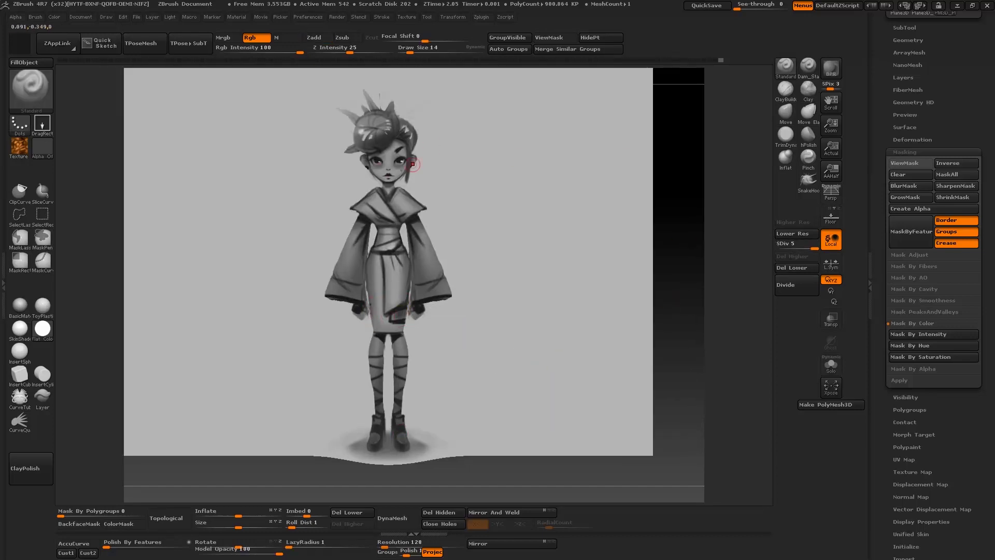
pyautogui.press('x')
pyautogui.moveTo(669, 244)
pyautogui.keyDown('alt'); pyautogui.mouseDown()
pyautogui.moveTo(684, 290)
pyautogui.moveTo(685, 449)
pyautogui.mouseUp(); pyautogui.keyUp('alt')
pyautogui.press('s')
pyautogui.click(348, 206)
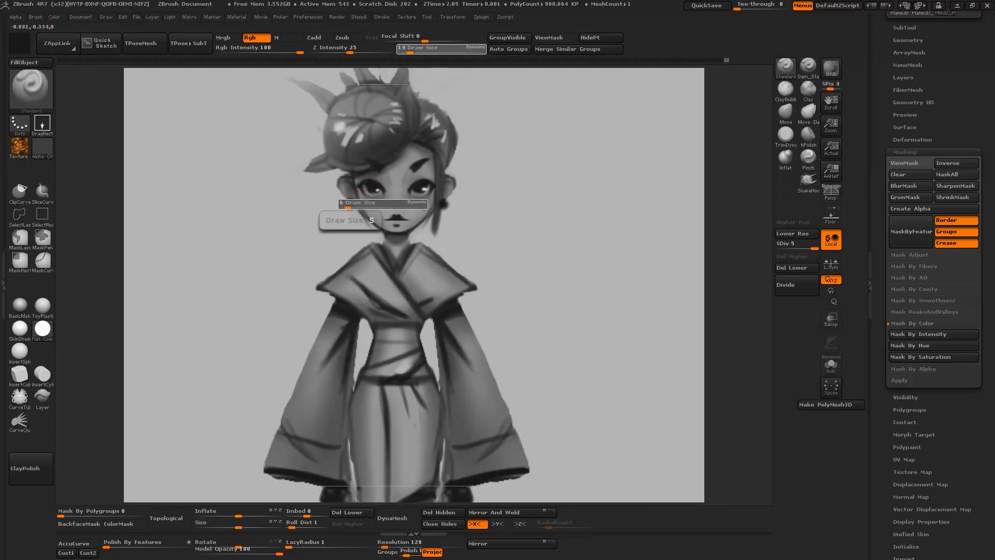
pyautogui.keyDown('alt'); pyautogui.moveTo(566, 275); pyautogui.dragTo(564, 184, button='right'); pyautogui.keyUp('alt')
pyautogui.click(786, 113)
pyautogui.press('s')
pyautogui.click(439, 187)
pyautogui.moveTo(441, 186); pyautogui.dragTo(436, 190)
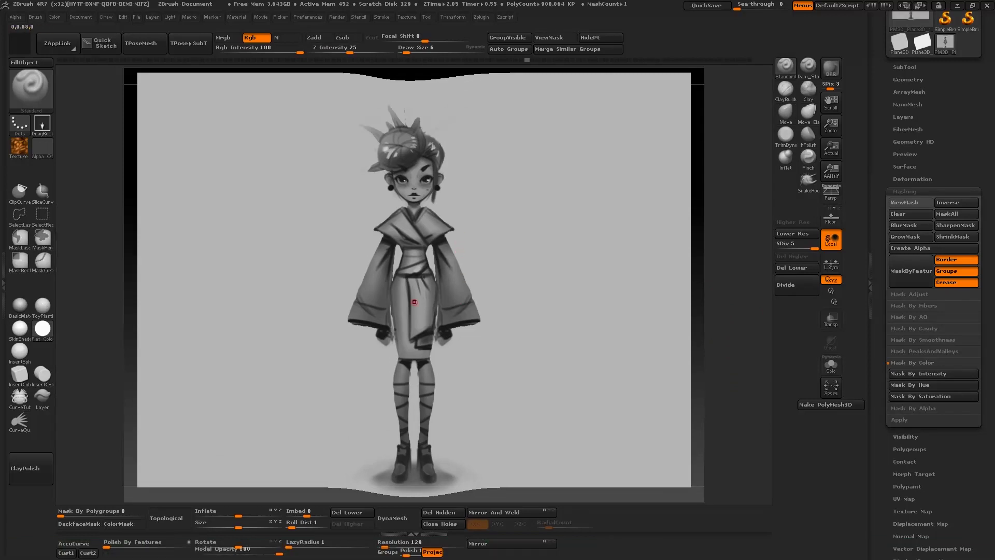
# - Paint dark mirrored bands across both sleeves and along the collar at draw size 6
pyautogui.press('x')
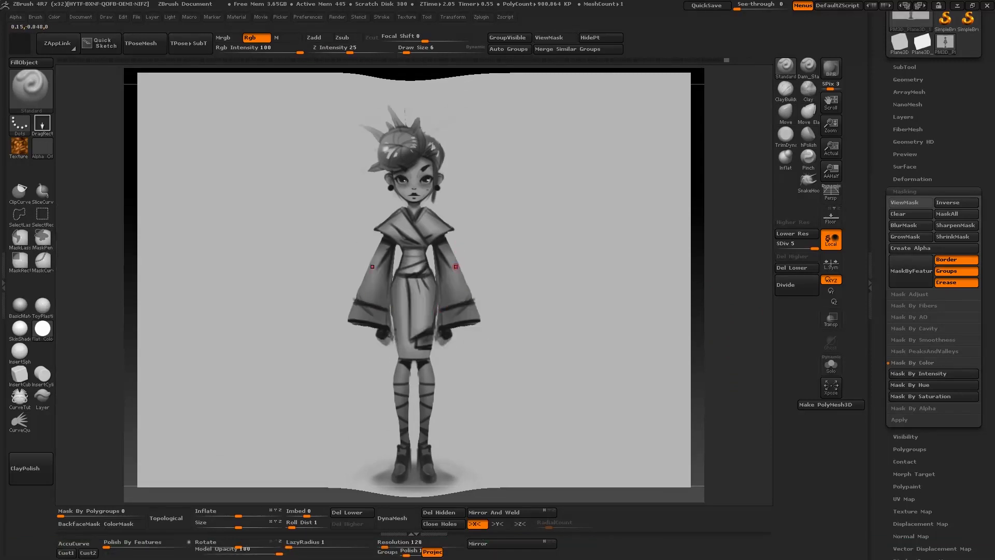
pyautogui.moveTo(463, 276)
pyautogui.mouseDown()
pyautogui.moveTo(441, 297)
pyautogui.moveTo(466, 287)
pyautogui.mouseUp()
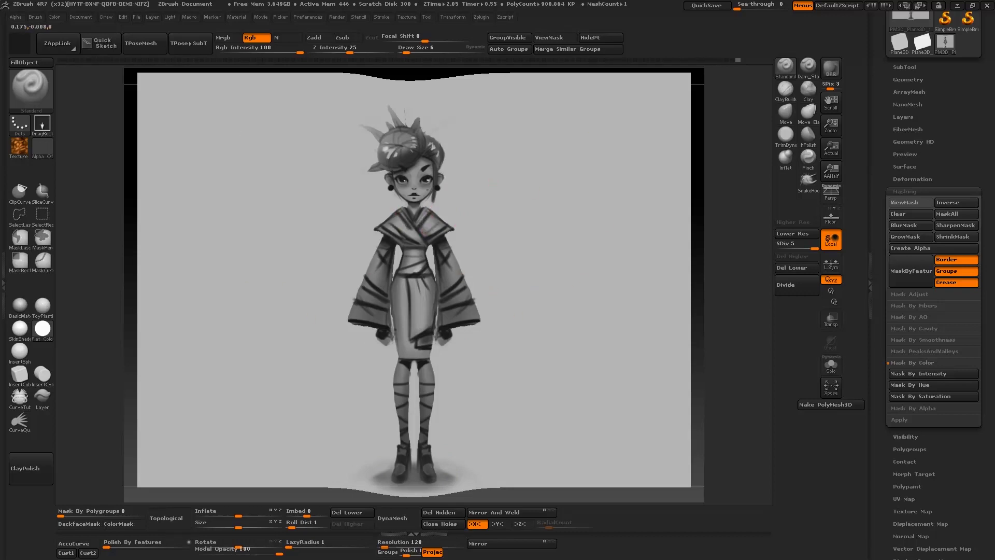
# - Paint over the skirt's asymmetrical front fold with a sampled skirt grey
pyautogui.moveTo(408, 283)
pyautogui.mouseDown()
pyautogui.moveTo(409, 344)
pyautogui.moveTo(400, 343)
pyautogui.mouseUp()
pyautogui.press('c')
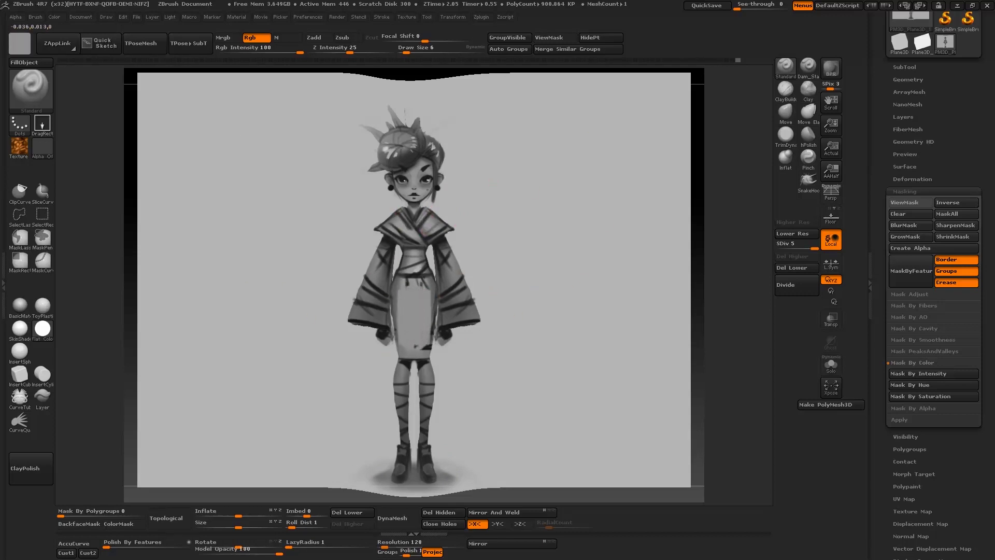
pyautogui.moveTo(404, 277); pyautogui.dragTo(405, 343)
pyautogui.hotkey('ctrl', 'z')
# - Outline a long rectangular front panel on the skirt with dark mirrored lines at draw size 6
pyautogui.press(']')
pyautogui.press('c')
pyautogui.press('[')
pyautogui.moveTo(403, 277); pyautogui.dragTo(407, 343)
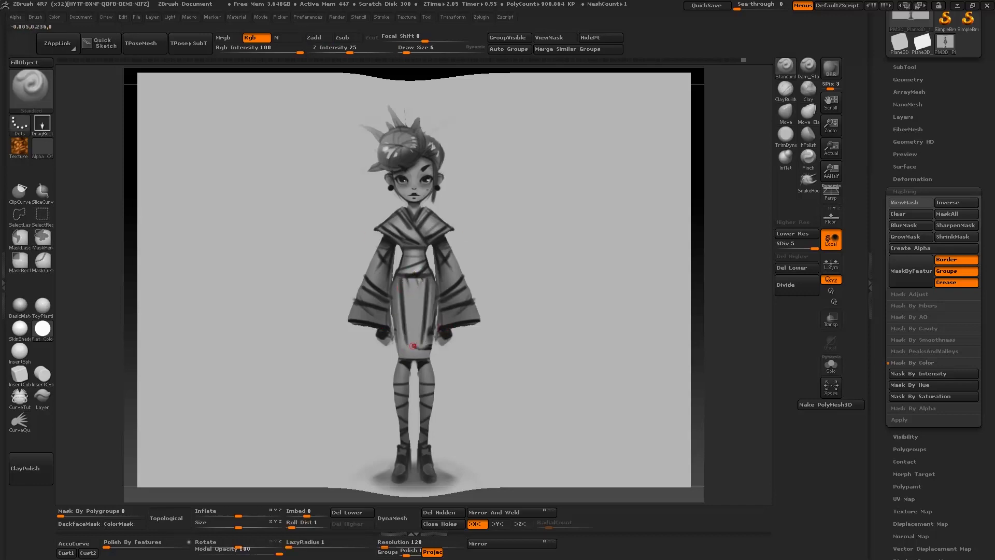
pyautogui.moveTo(402, 278); pyautogui.dragTo(406, 341)
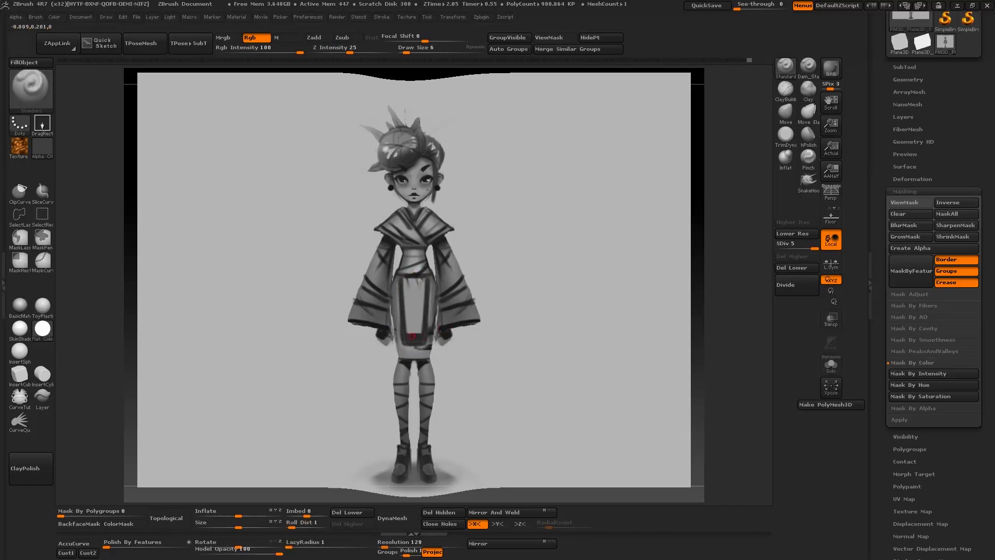
# - Clean up the front panel's edges with sampled greys and paint out the leftover dark marks near the skirt's hem
pyautogui.press('c')
pyautogui.moveTo(428, 289); pyautogui.dragTo(413, 346)
pyautogui.press('c')
pyautogui.moveTo(427, 307); pyautogui.dragTo(431, 348)
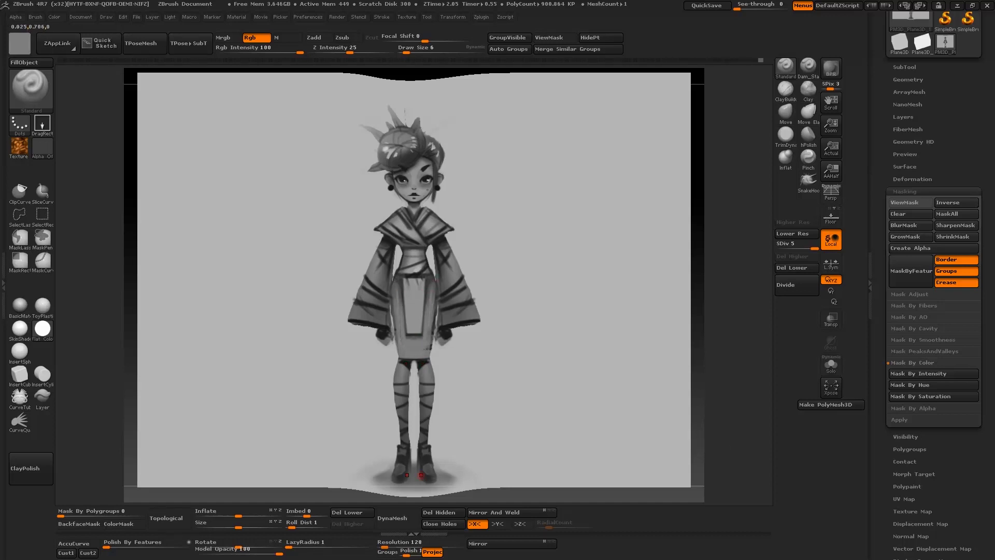
# - Shade the skirt's side edges and hem with dark mirrored strokes, and undo the last stroke across the waist
pyautogui.press('c')
pyautogui.moveTo(433, 281); pyautogui.dragTo(430, 365)
pyautogui.press(']')
pyautogui.moveTo(433, 282); pyautogui.dragTo(430, 356)
pyautogui.moveTo(741, 372)
pyautogui.keyDown('alt'); pyautogui.mouseDown()
pyautogui.moveTo(739, 291)
pyautogui.moveTo(740, 383)
pyautogui.mouseUp(); pyautogui.keyUp('alt')
pyautogui.press('c')
pyautogui.press(']')
pyautogui.moveTo(401, 277); pyautogui.dragTo(435, 276)
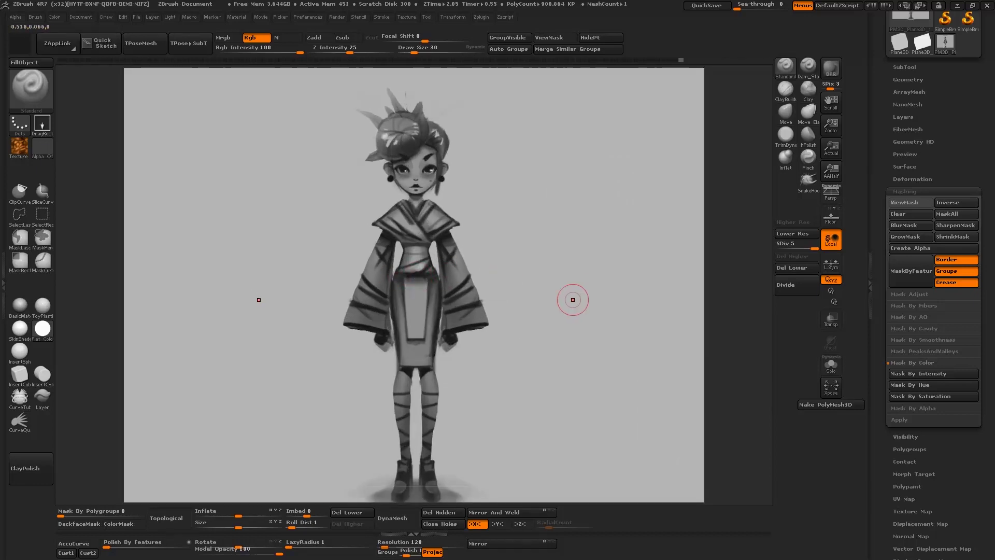
pyautogui.hotkey('ctrl', 'z')
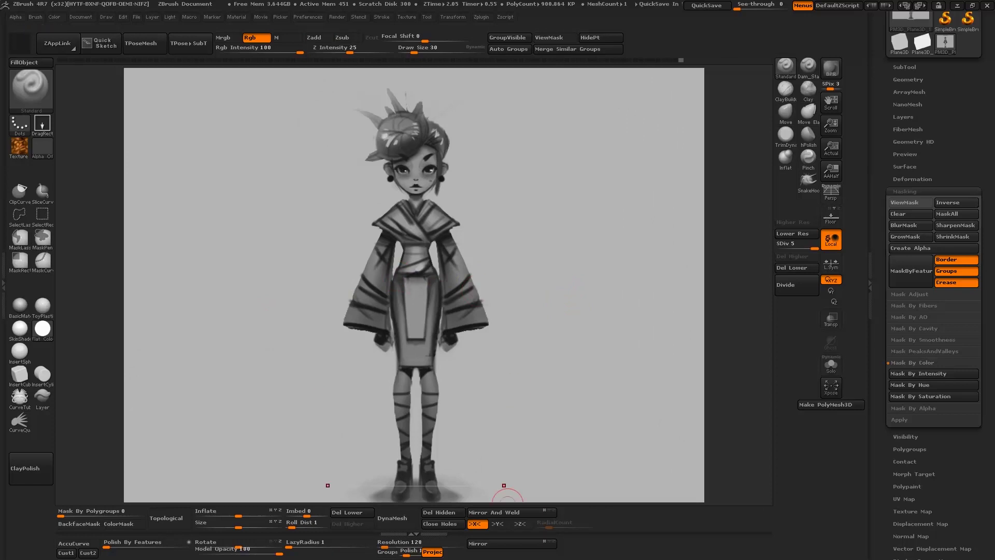
# - Paint a small soft grey smudge in the background beside the neck, without symmetry
pyautogui.press('x')
pyautogui.click(449, 205)
pyautogui.press('s')
pyautogui.moveTo(451, 207); pyautogui.dragTo(445, 206)
# - Mask the hair bun, invert the mask so only the bun is paintable, and hide the mask display
pyautogui.keyDown('alt'); pyautogui.moveTo(601, 503); pyautogui.dragTo(595, 493); pyautogui.keyUp('alt')
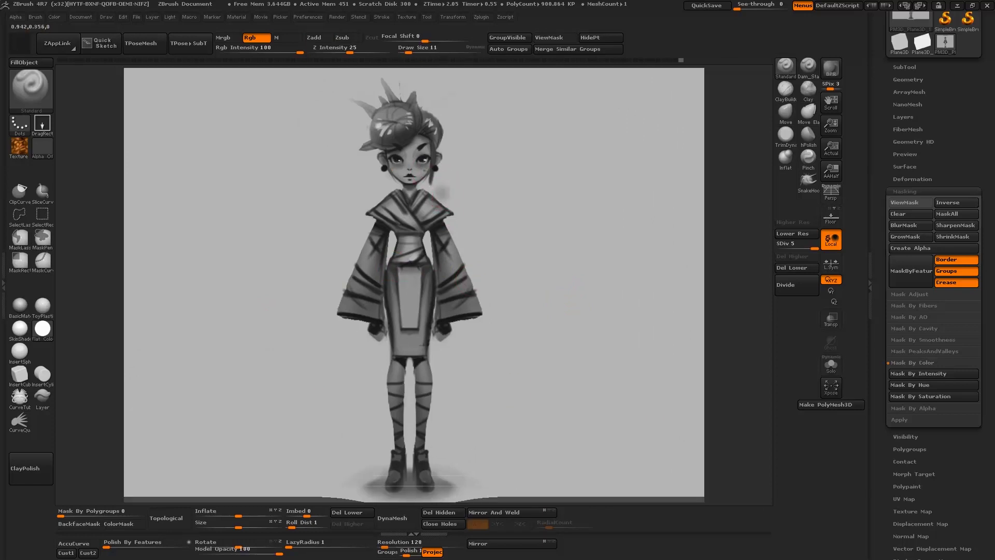
pyautogui.keyDown('alt'); pyautogui.moveTo(736, 378); pyautogui.dragTo(732, 356); pyautogui.keyUp('alt')
pyautogui.keyDown('ctrl'); pyautogui.moveTo(399, 136); pyautogui.dragTo(427, 144); pyautogui.keyUp('ctrl')
pyautogui.hotkey('ctrl', 'i')
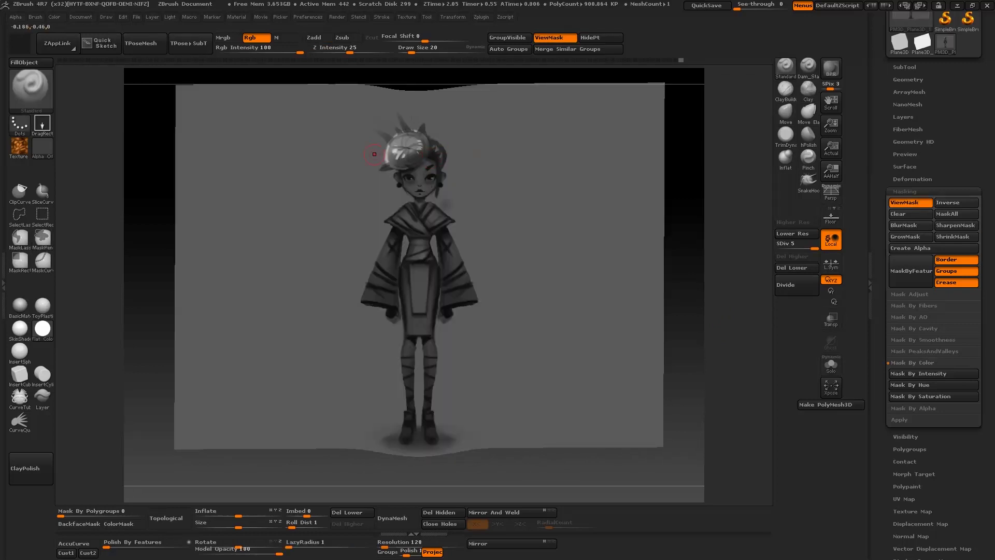
pyautogui.hotkey('ctrl', 'h')
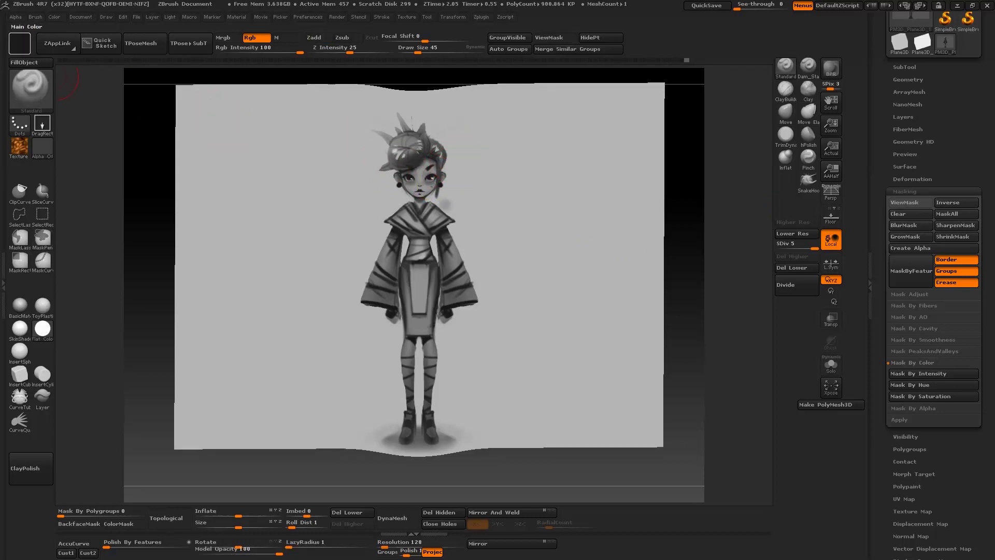
# - Darken the hair bun with soft near-black strokes, clear the mask, and touch up the hair beside the bun
pyautogui.moveTo(20, 44); pyautogui.dragTo(30, 170)
pyautogui.moveTo(421, 136)
pyautogui.mouseDown()
pyautogui.moveTo(417, 152)
pyautogui.moveTo(403, 151)
pyautogui.mouseUp()
pyautogui.press('[')
pyautogui.press('[')
pyautogui.press('s')
pyautogui.keyDown('ctrl'); pyautogui.moveTo(692, 256); pyautogui.dragTo(666, 306); pyautogui.keyUp('ctrl')
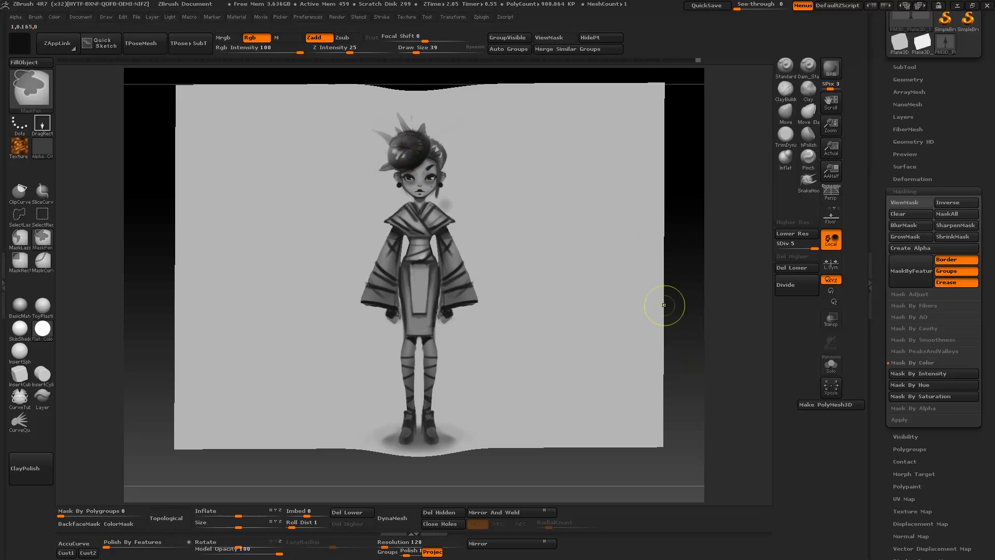
pyautogui.press('s')
pyautogui.moveTo(439, 153); pyautogui.dragTo(433, 153)
# - Paint thin lighter strand highlights curving over the hair bun with sampled greys at draw size 4
pyautogui.keyDown('alt'); pyautogui.moveTo(694, 159); pyautogui.dragTo(693, 214); pyautogui.keyUp('alt')
pyautogui.press('c')
pyautogui.press('[')
pyautogui.press('[')
pyautogui.press('[')
pyautogui.moveTo(386, 149); pyautogui.dragTo(374, 169)
pyautogui.moveTo(388, 154); pyautogui.dragTo(387, 175)
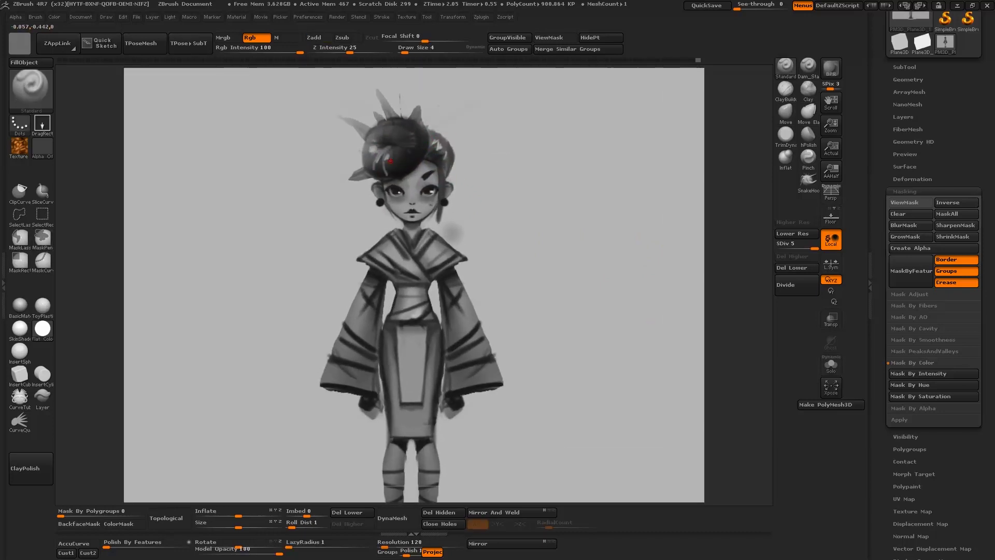
pyautogui.moveTo(751, 285)
pyautogui.keyDown('alt'); pyautogui.mouseDown()
pyautogui.moveTo(750, 176)
pyautogui.moveTo(749, 239)
pyautogui.mouseUp(); pyautogui.keyUp('alt')
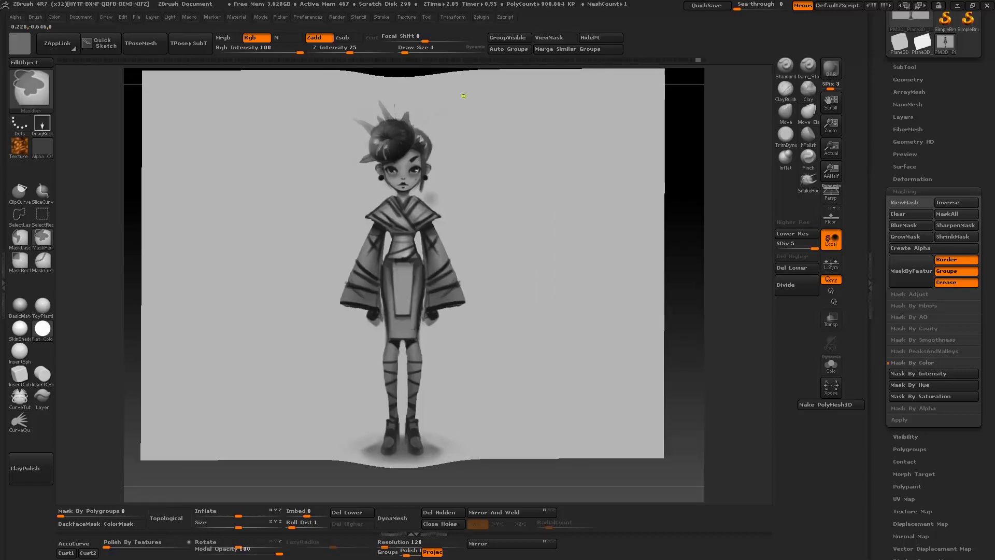
pyautogui.press('c')
pyautogui.moveTo(371, 154); pyautogui.dragTo(382, 142)
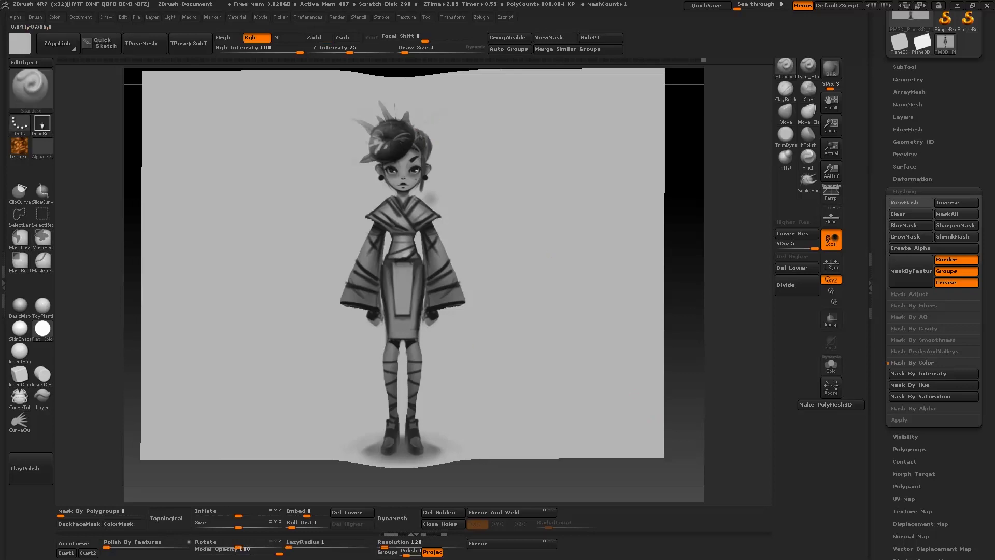
# - Touch up the upper sleeves with dark mirrored strokes at draw size 8
pyautogui.press('c')
pyautogui.press(']')
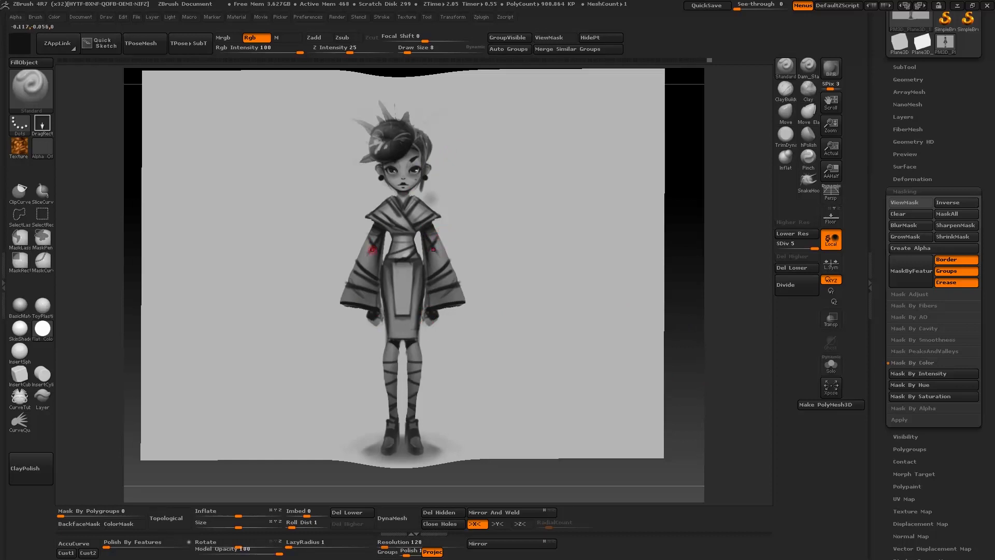
pyautogui.keyDown('ctrl'); pyautogui.moveTo(716, 227); pyautogui.dragTo(490, 326); pyautogui.keyUp('ctrl')
pyautogui.hotkey('ctrl', 'z')
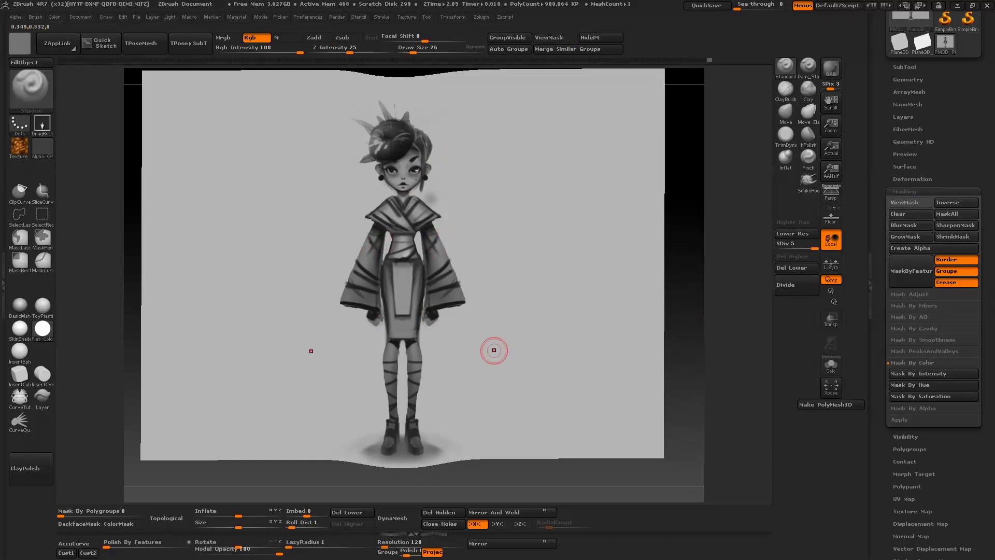
# - Paint over the dark area between the skirt's hem and the thighs with sampled greys at draw sizes 14 and 9
pyautogui.press('[')
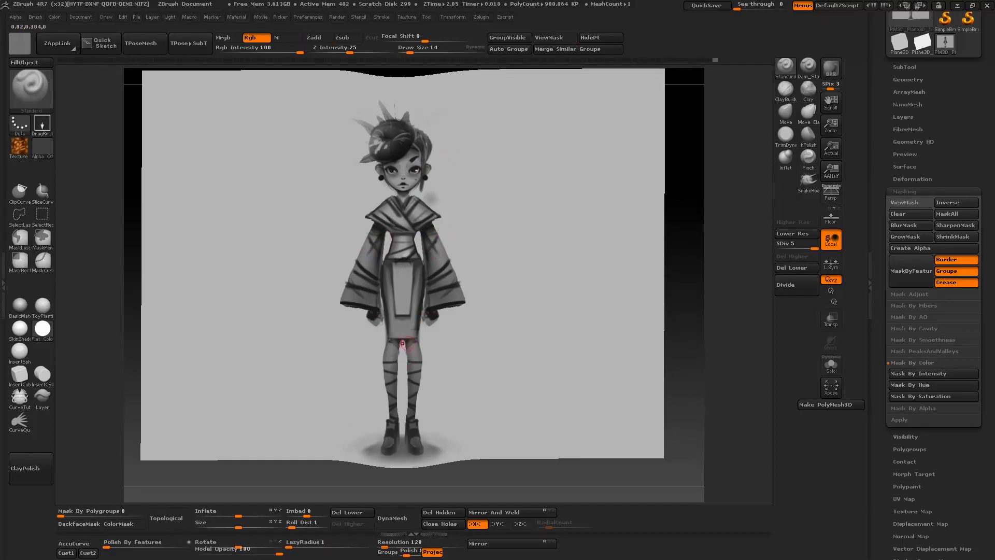
pyautogui.press('[')
pyautogui.press('c')
pyautogui.press('x')
pyautogui.moveTo(399, 342); pyautogui.dragTo(396, 354)
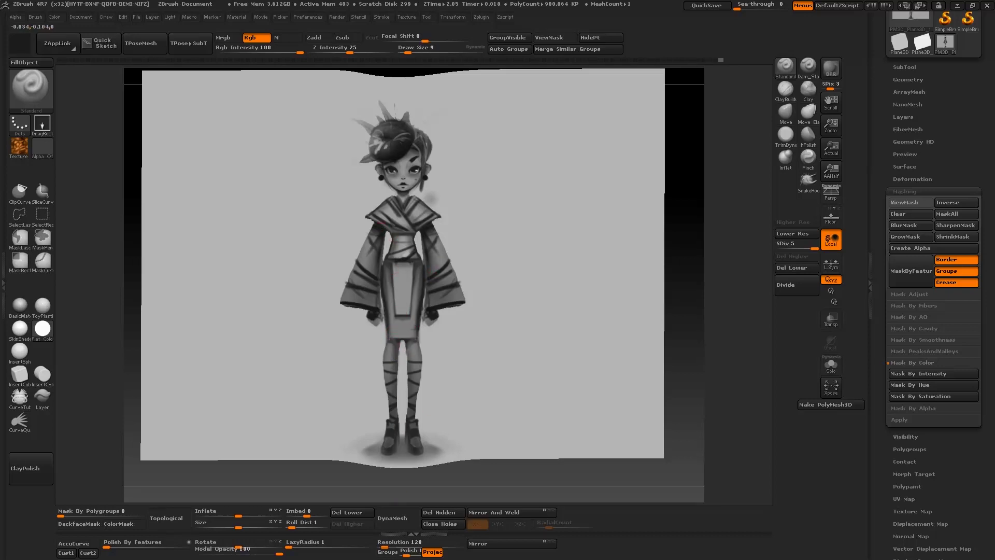
# - Shade the chest and upper sleeves beneath the collar with soft strokes, without symmetry
pyautogui.moveTo(686, 218); pyautogui.dragTo(673, 249)
pyautogui.press(']')
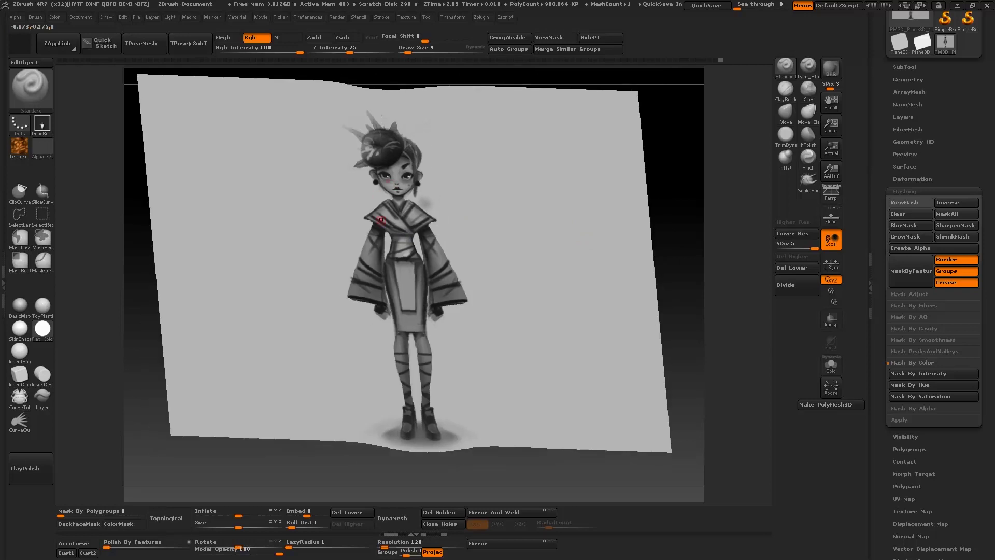
pyautogui.keyDown('shift'); pyautogui.moveTo(676, 206); pyautogui.dragTo(685, 200); pyautogui.keyUp('shift')
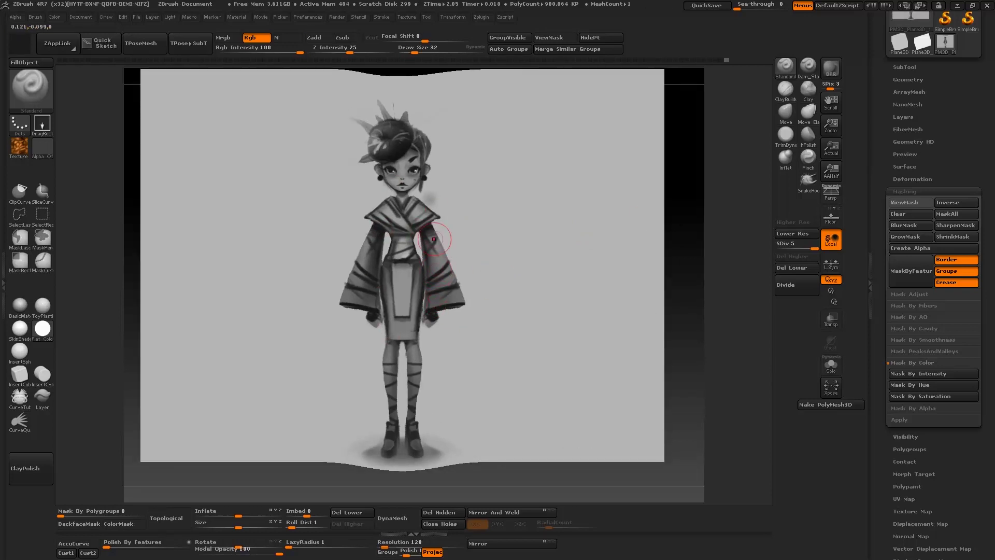
pyautogui.press(']')
pyautogui.moveTo(389, 229); pyautogui.dragTo(409, 223)
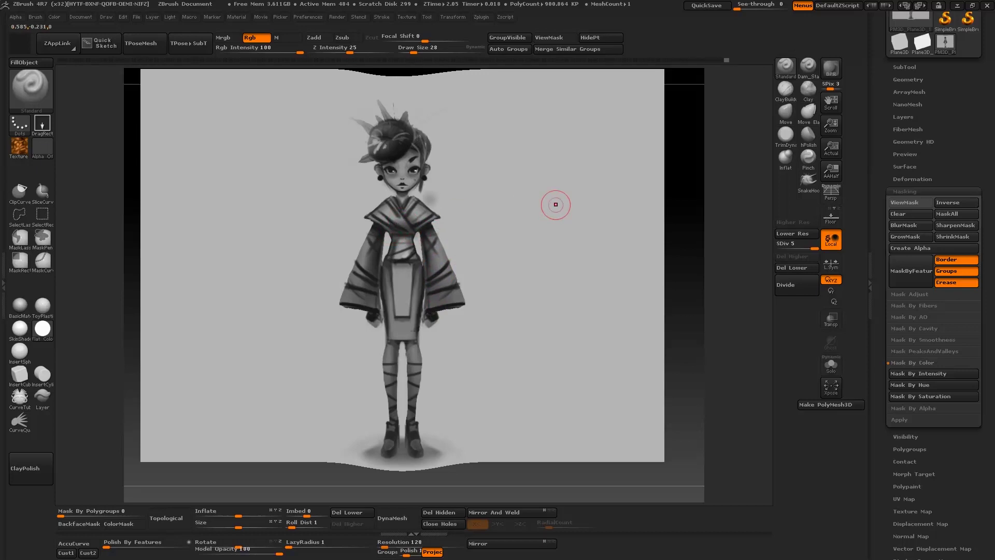
# - Paint mirrored dark straps diagonally across the upper thighs at draw size 5
pyautogui.press('s')
pyautogui.click(400, 344)
pyautogui.press('x')
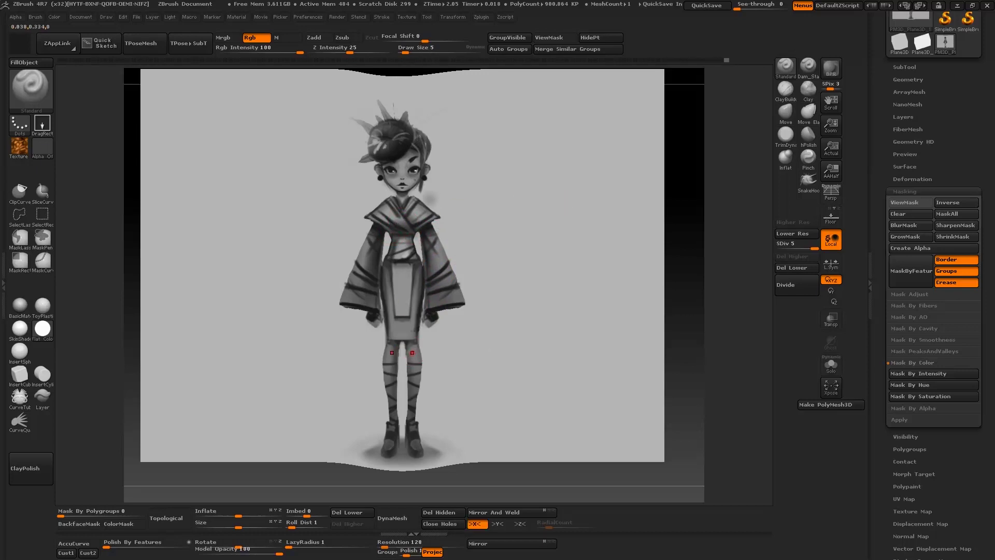
pyautogui.moveTo(410, 356); pyautogui.dragTo(419, 346)
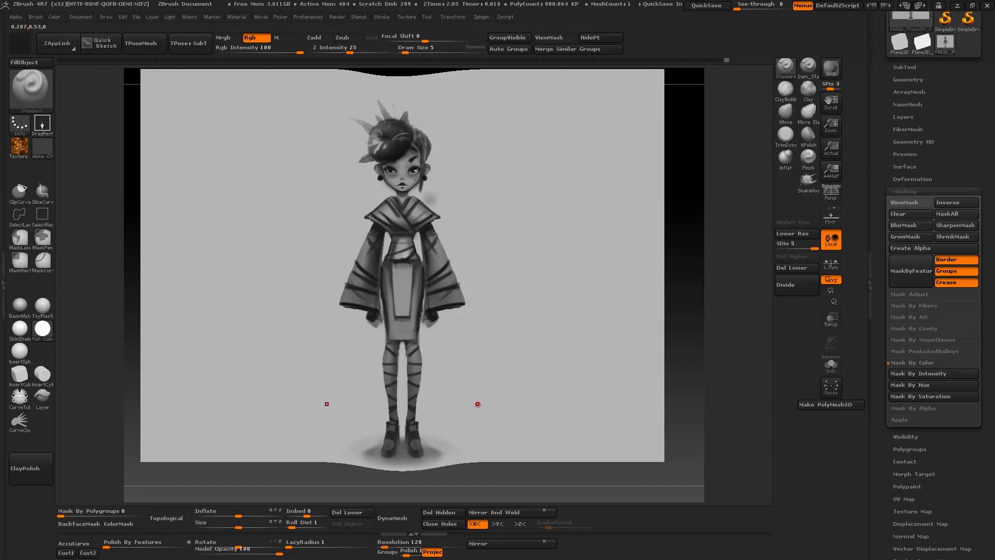